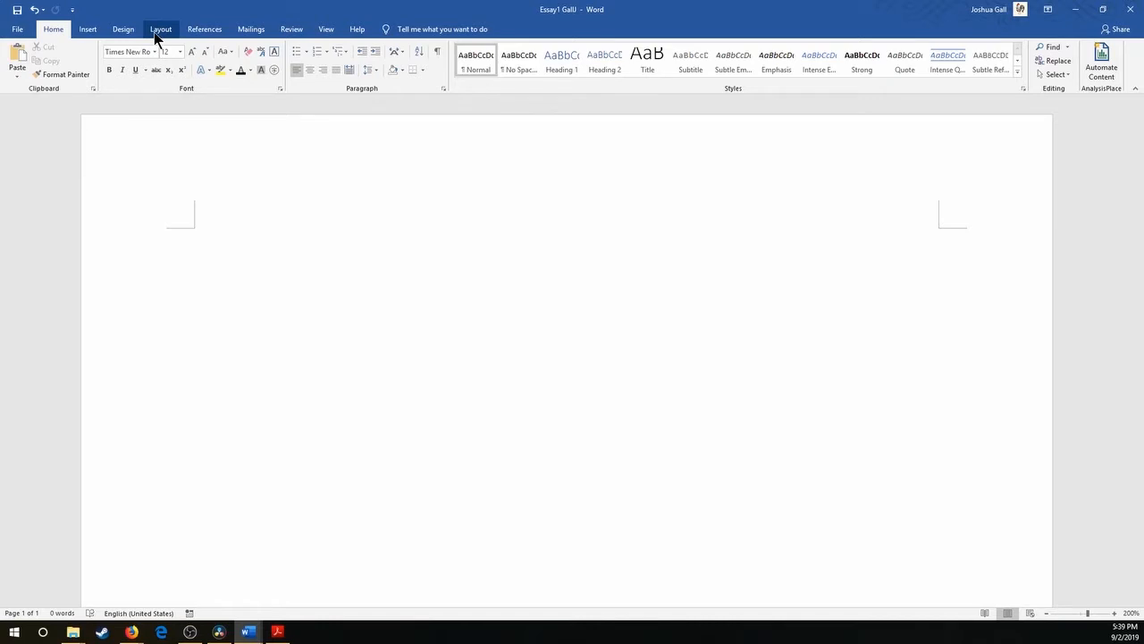
Open the page margin options for the blank document.
click(158, 29)
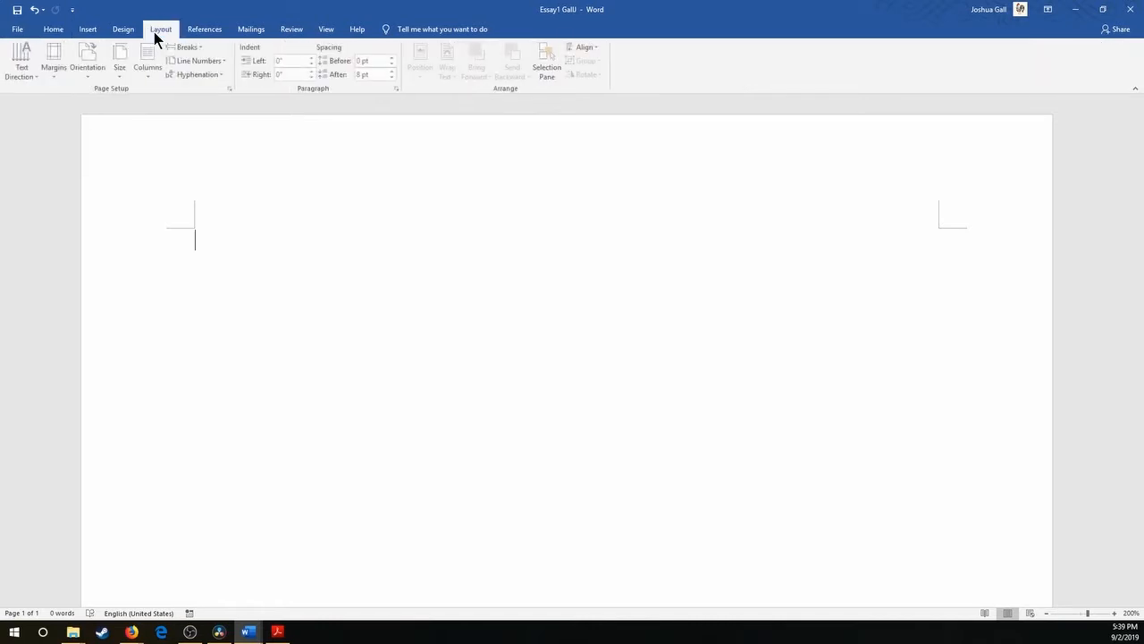
click(63, 67)
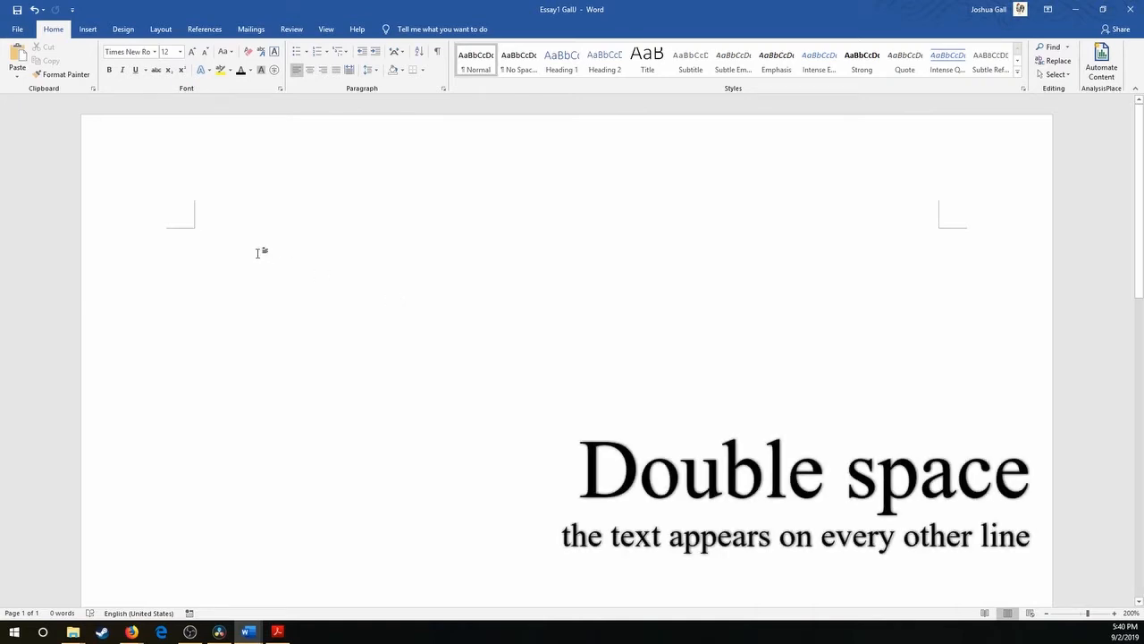
Set the empty paragraph's line spacing to Double.
right_click(199, 237)
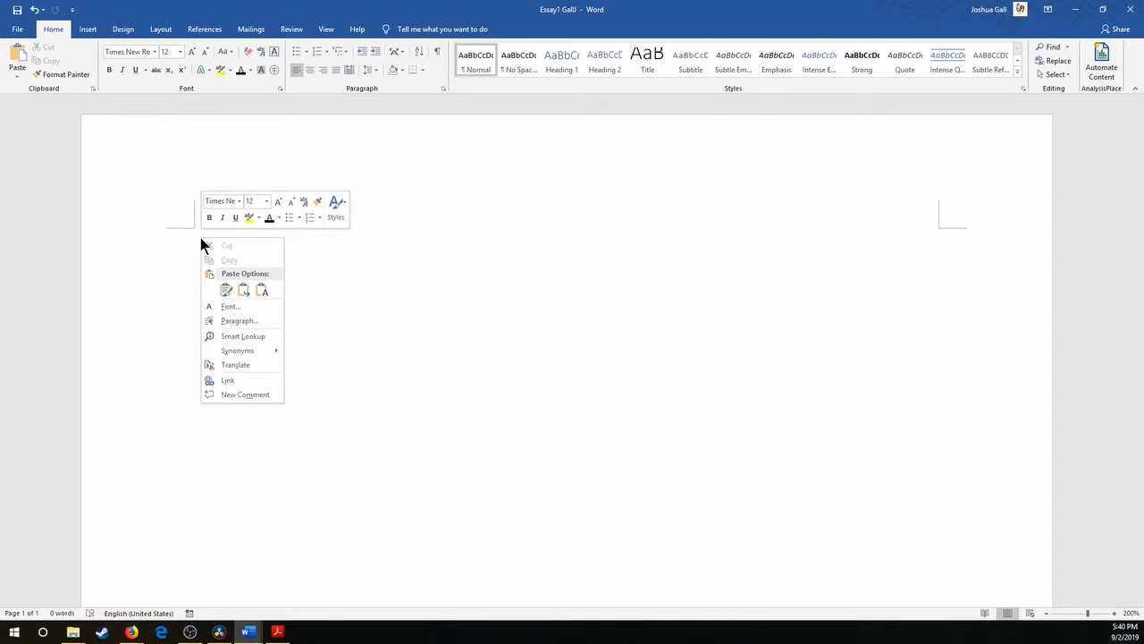
click(271, 324)
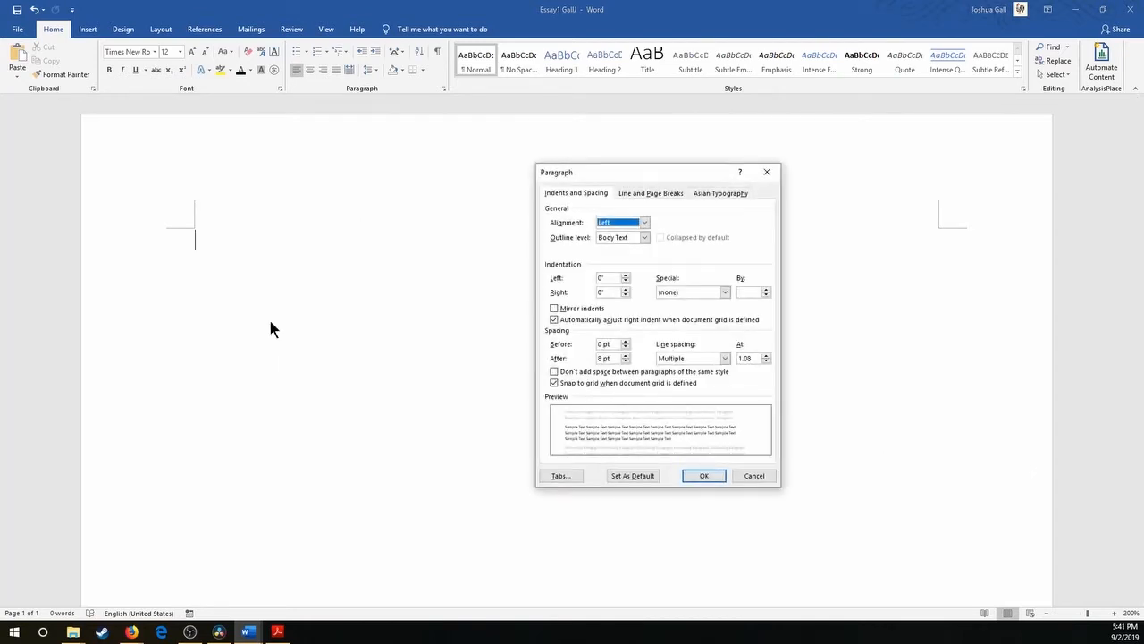
click(725, 358)
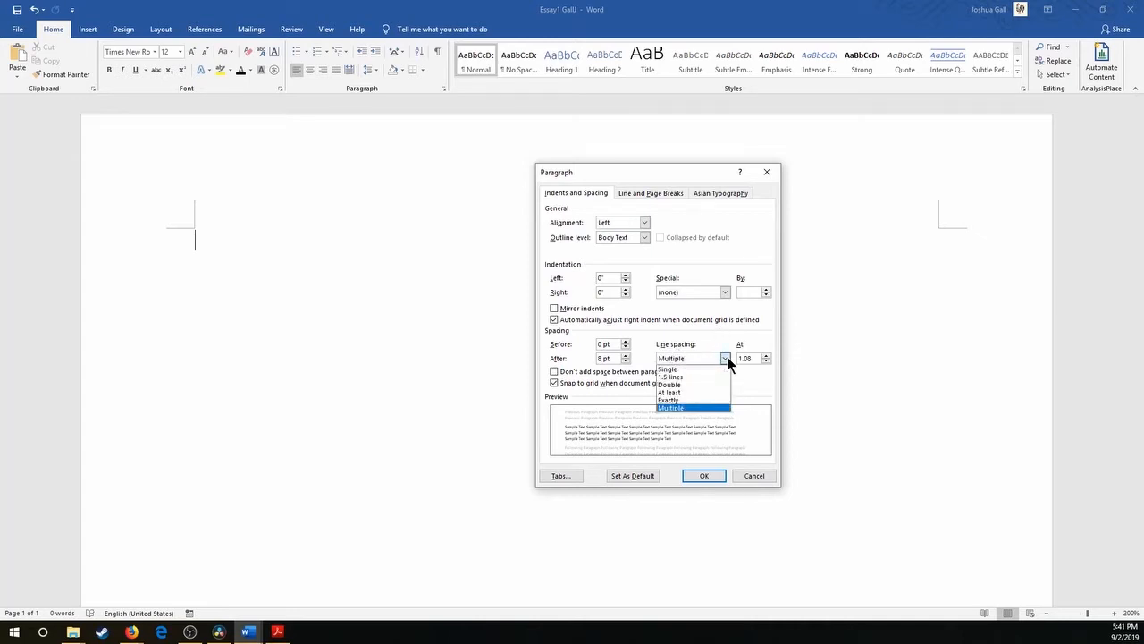
click(693, 386)
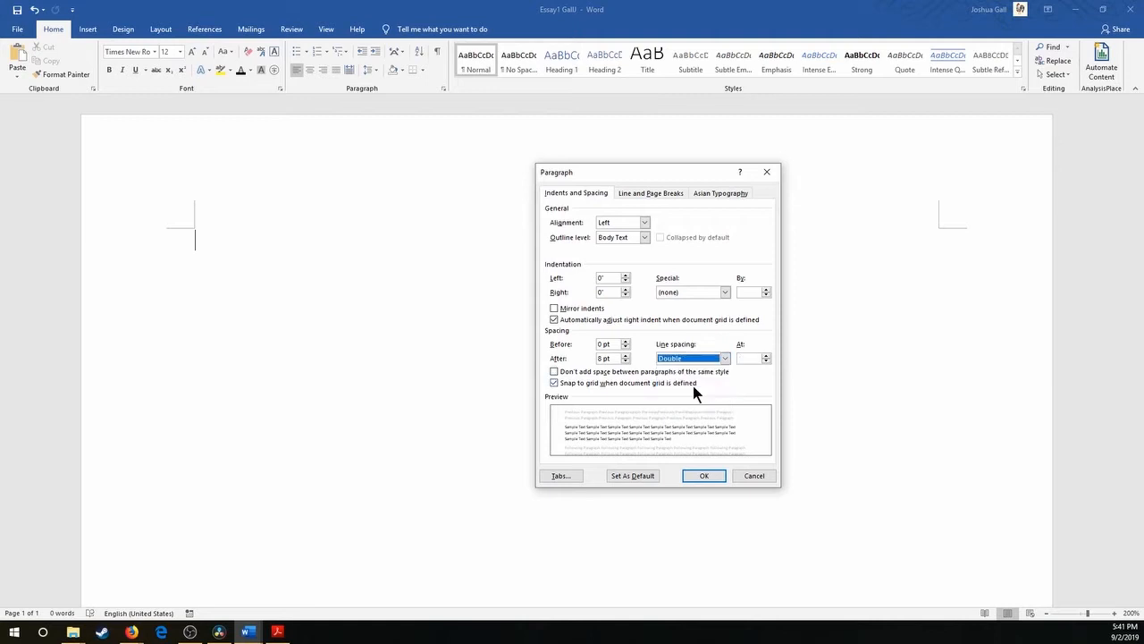
click(702, 476)
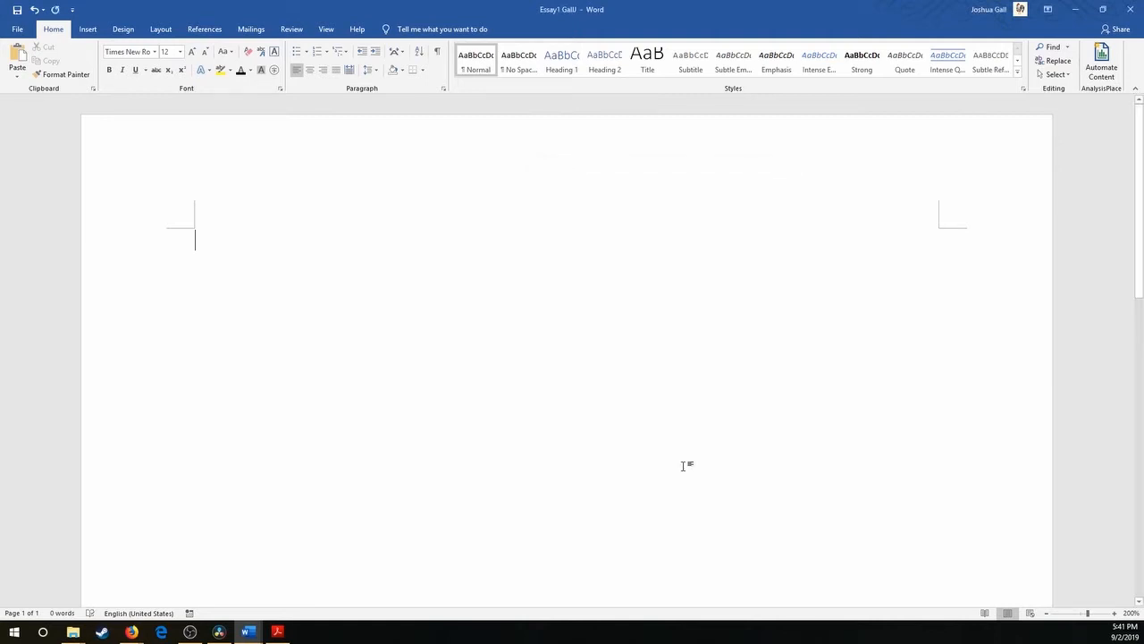
Paste the copied essay text into the document and look through it.
key(ctrl+v)
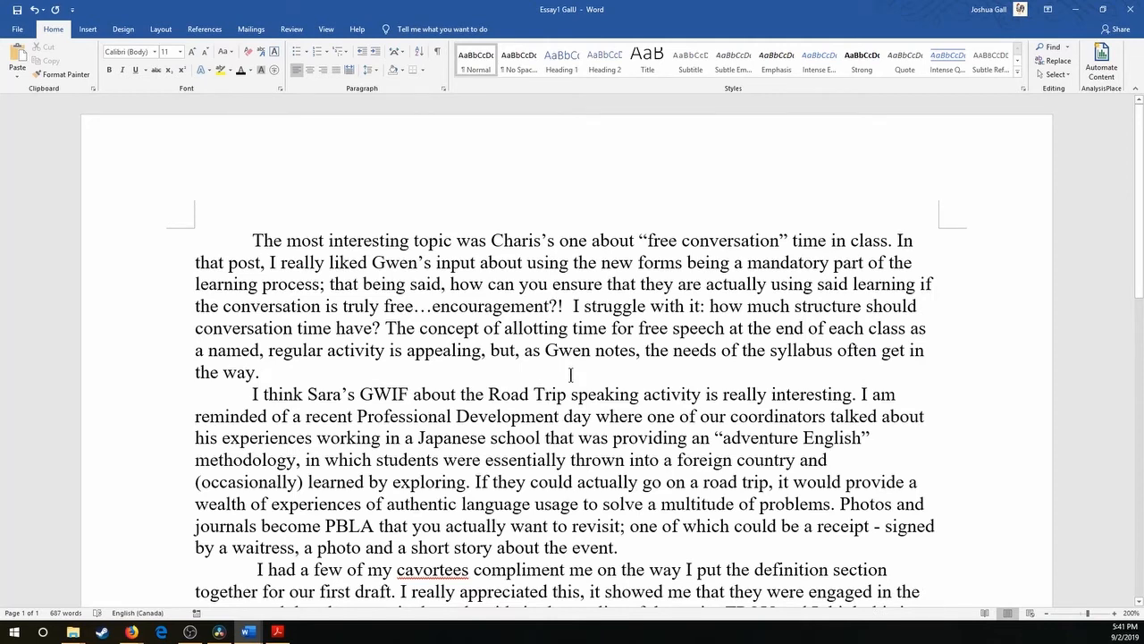
scroll(571, 374, down, 5)
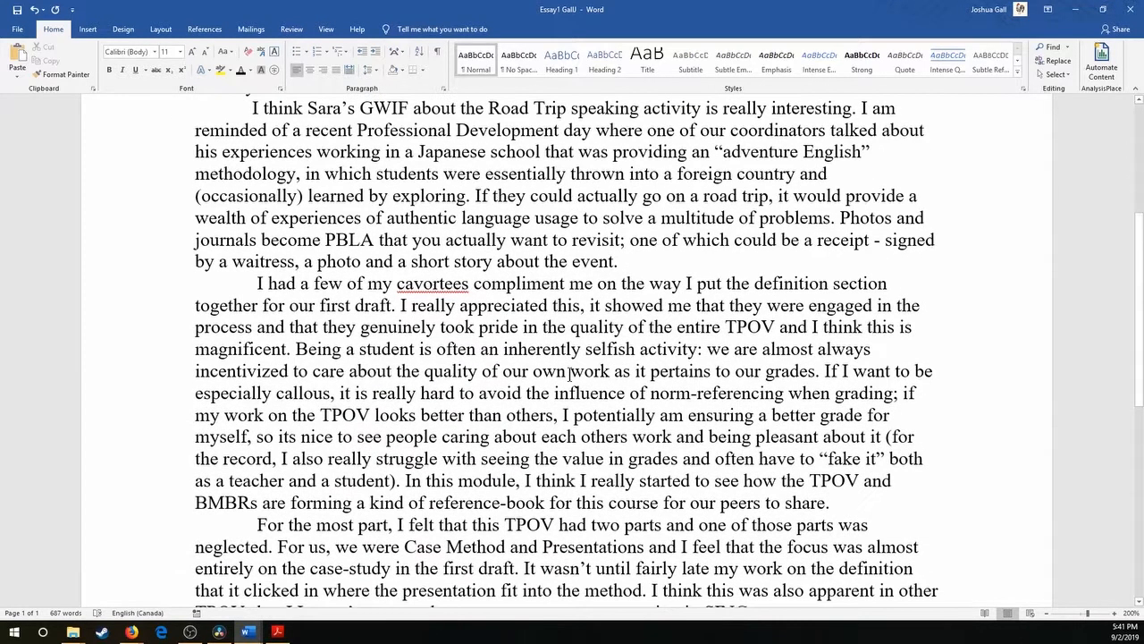
scroll(570, 375, down, 3)
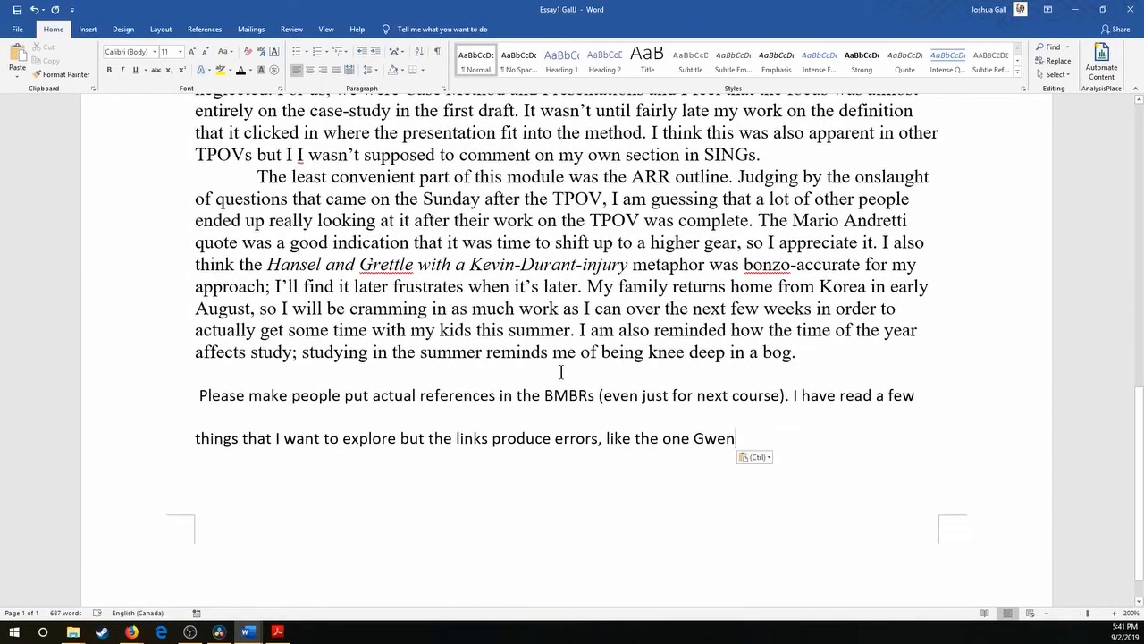
scroll(564, 366, up, 4)
scroll(564, 361, up, 4)
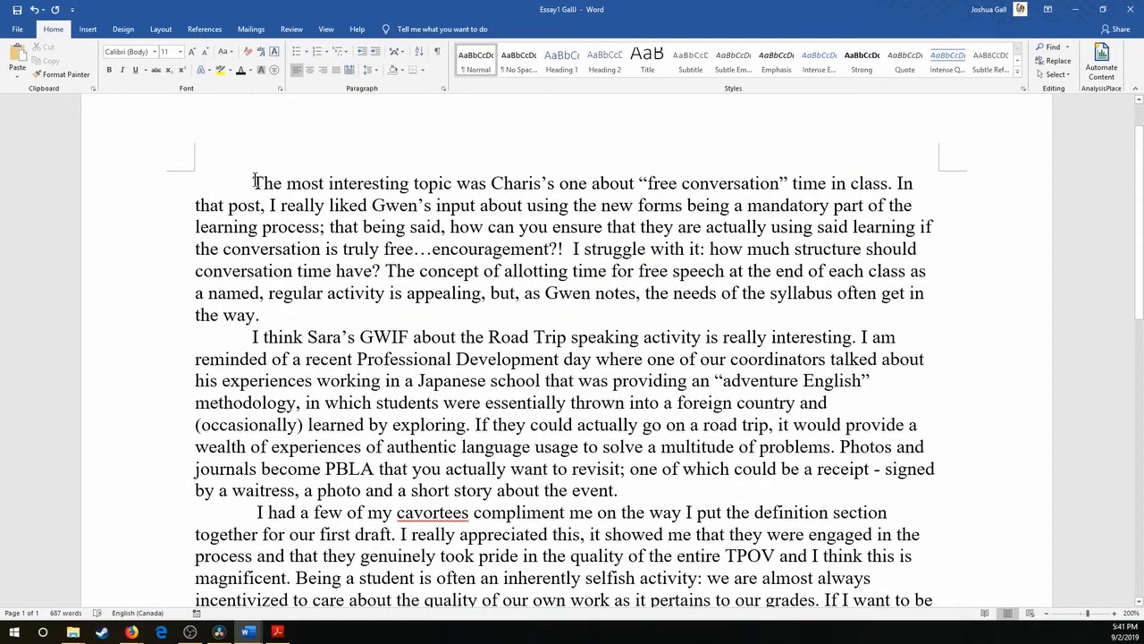
Select the entire essay text and set its line spacing to Double.
drag(254, 182, 684, 638)
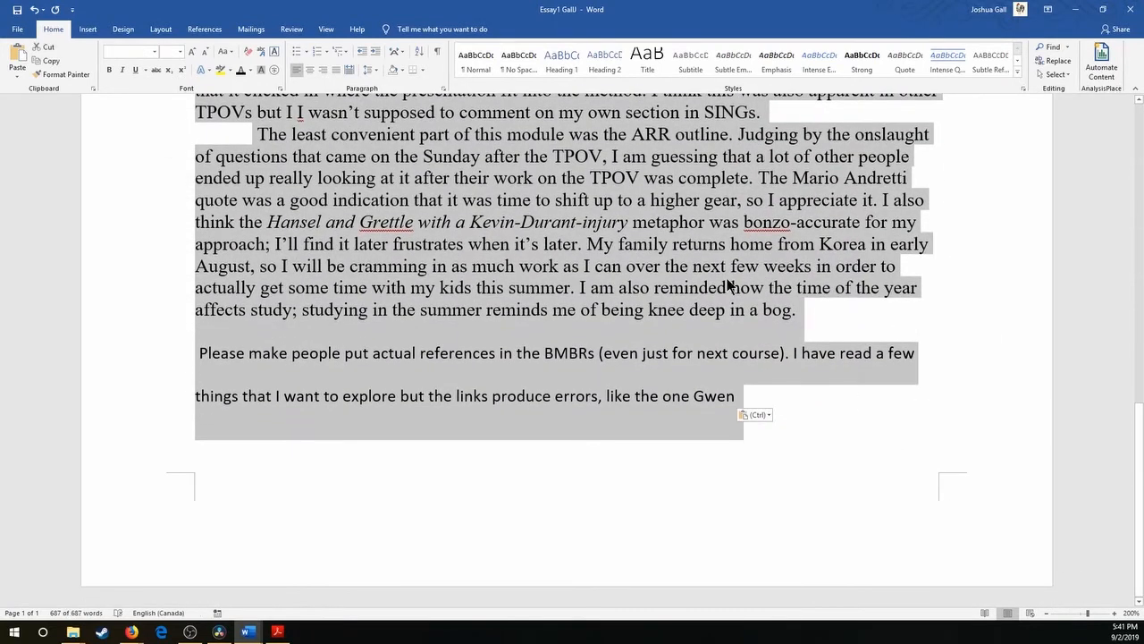
click(729, 284)
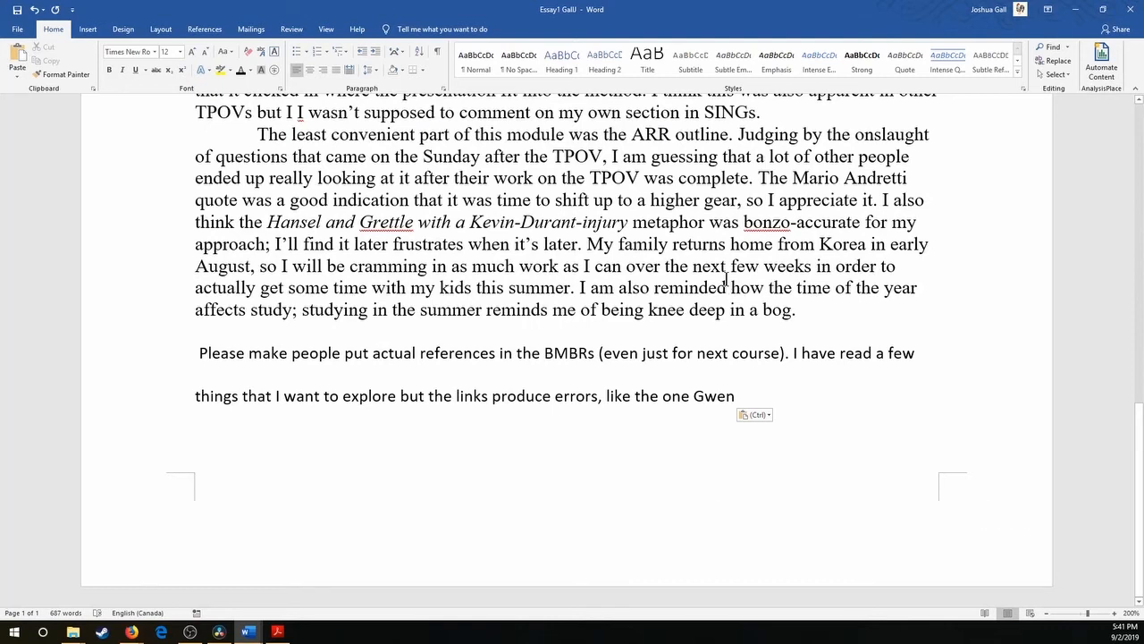
key(ctrl+a)
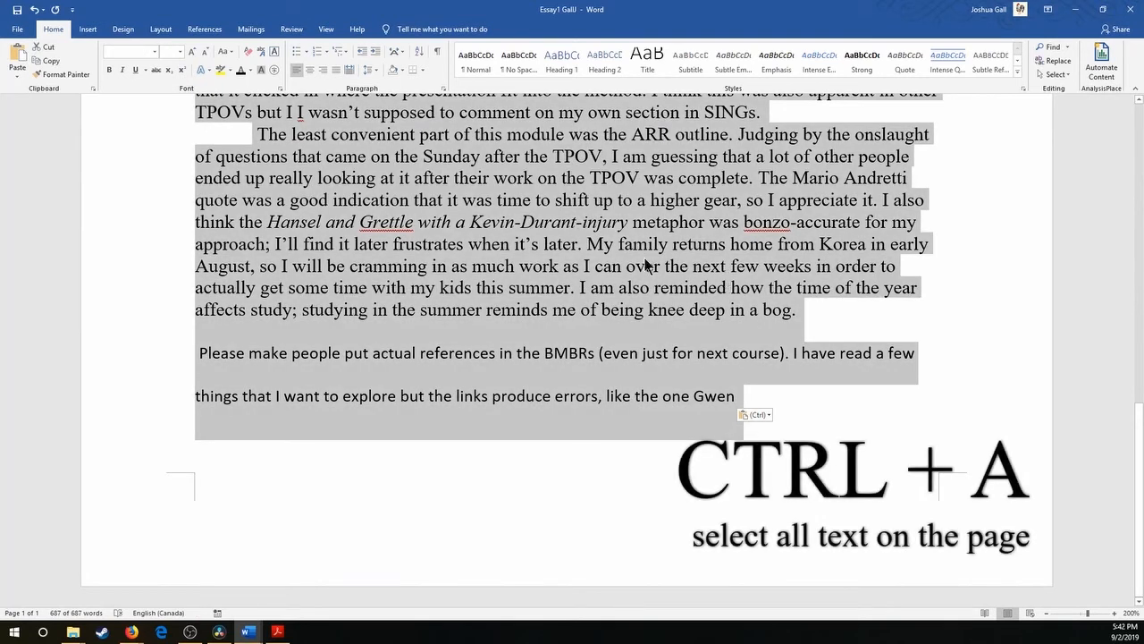
right_click(648, 264)
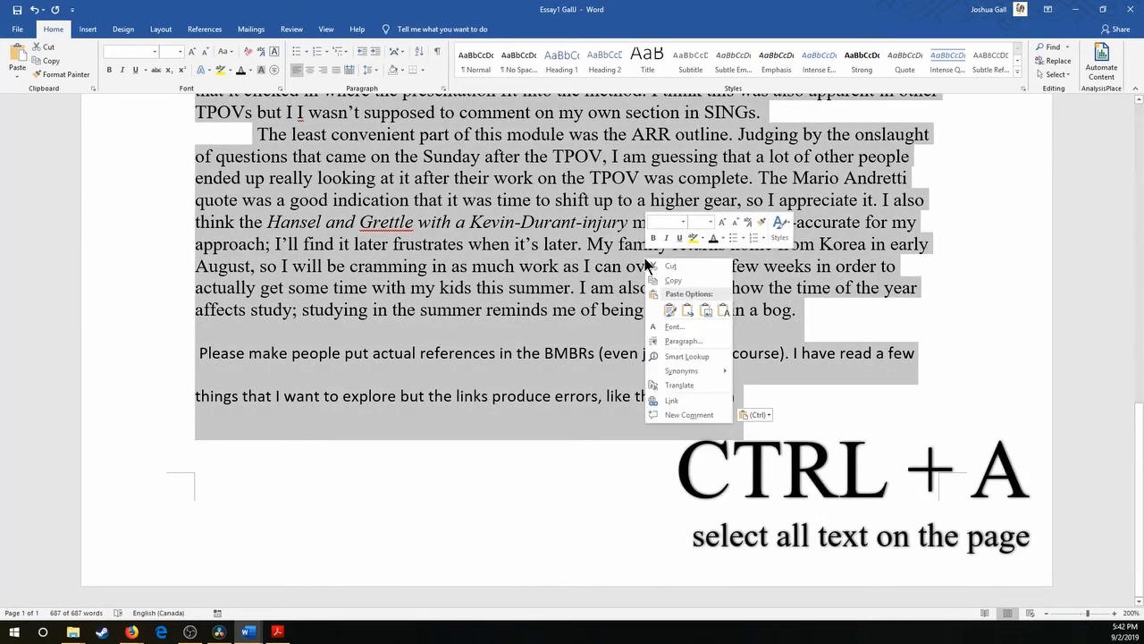
click(694, 340)
click(723, 358)
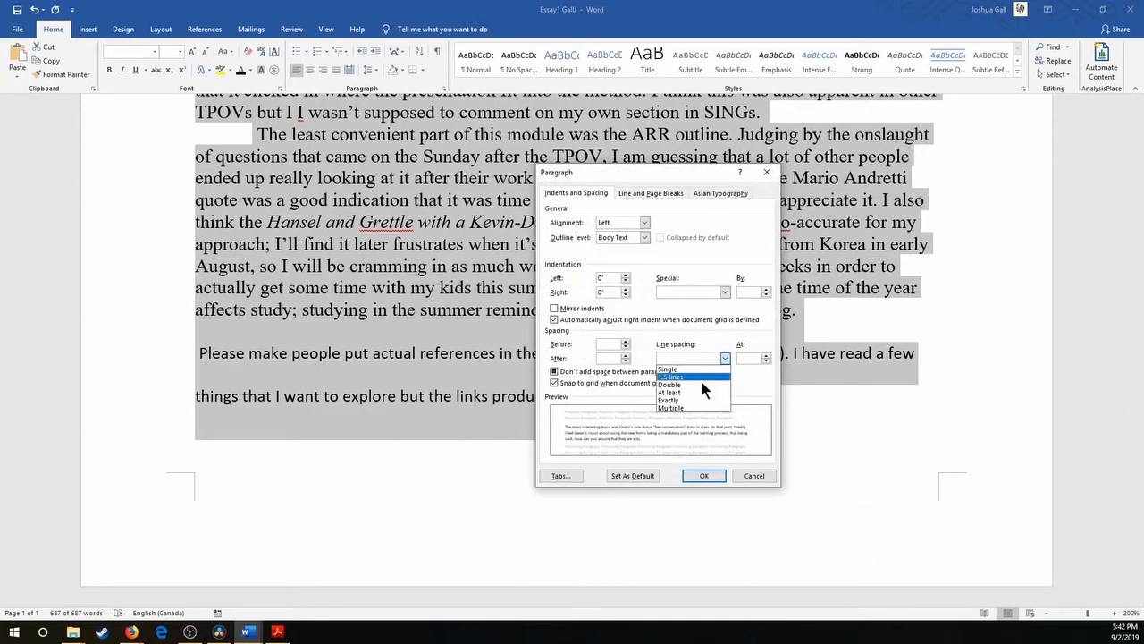
click(702, 385)
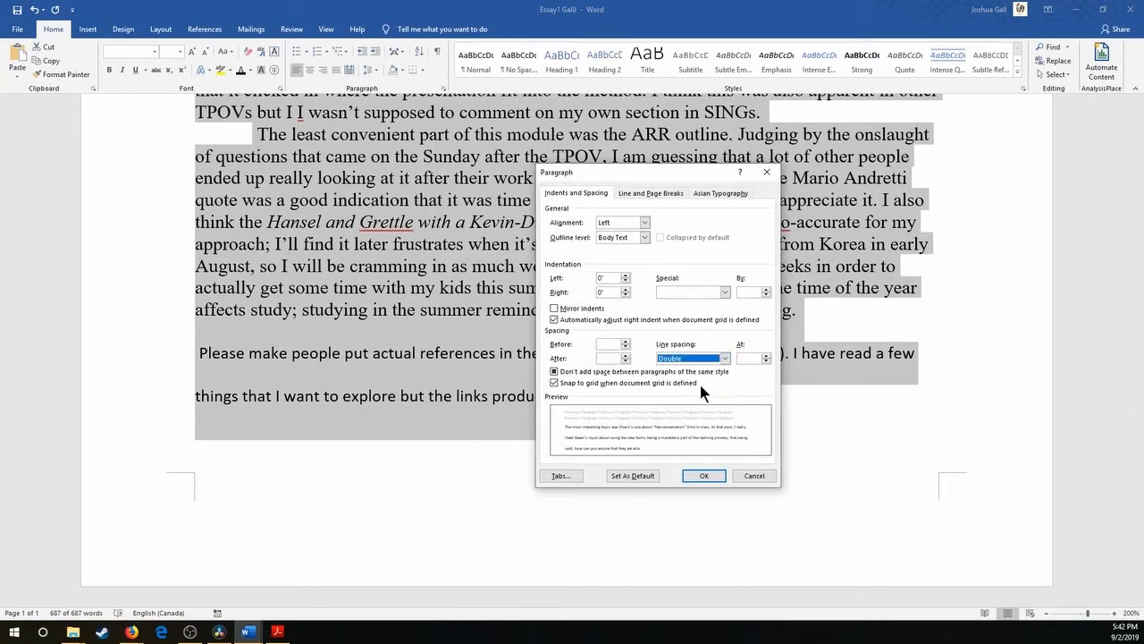
click(704, 475)
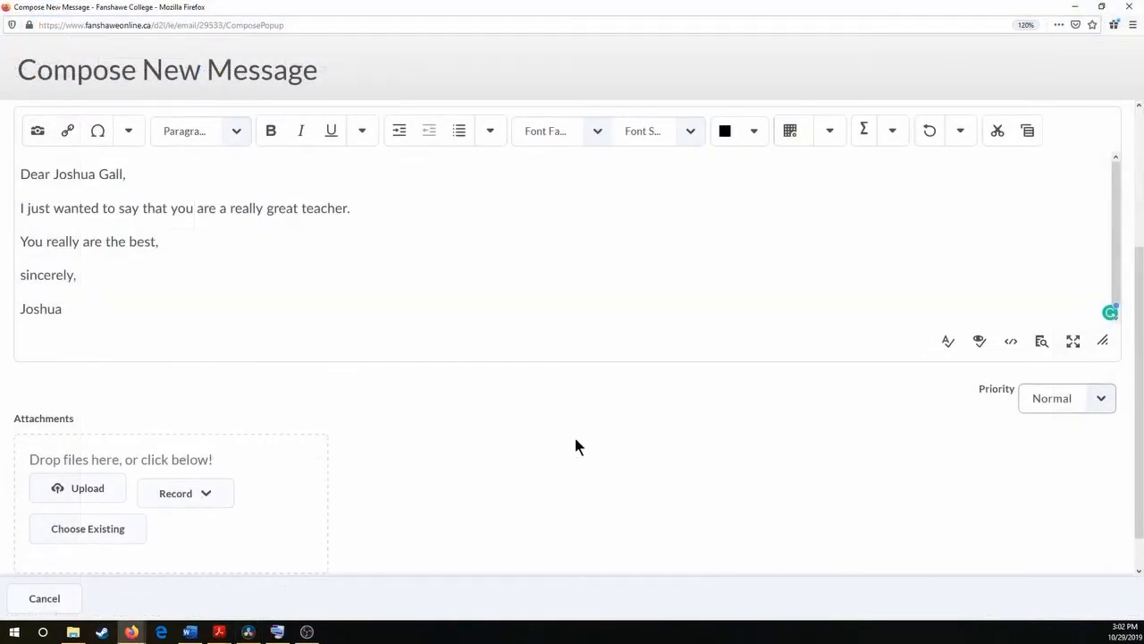
In the Firefox message composer, advance the focus through the editor, priority and attachment controls to Cancel.
key(Tab)
key(Tab)
key(Tab)
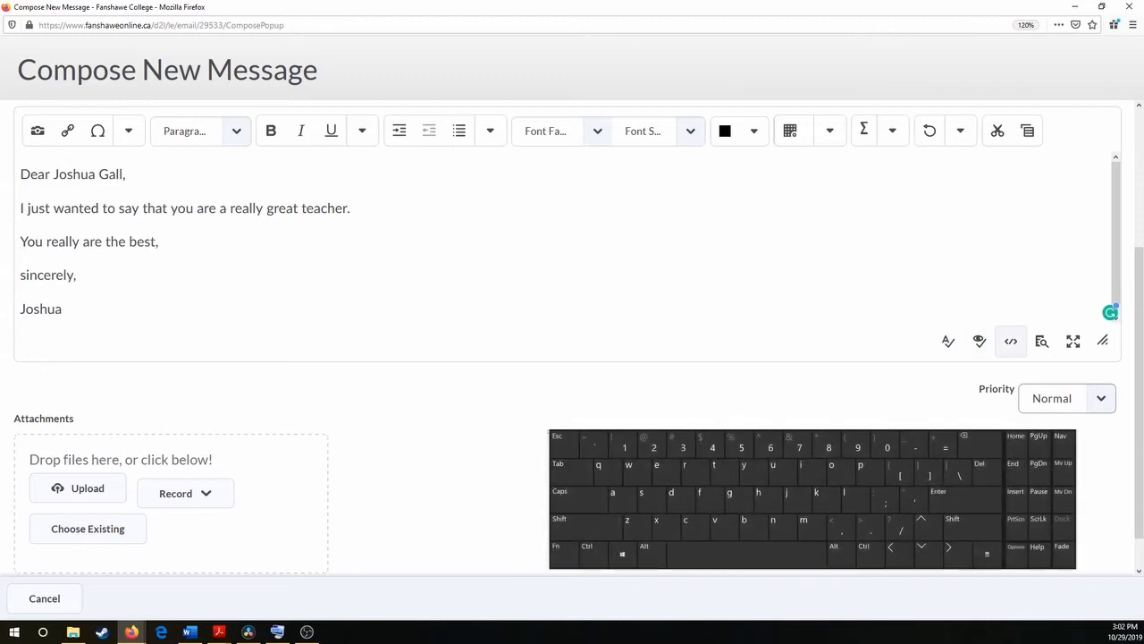
key(Tab)
key(Tab)
key(Tab)
key(Tab)
key(Tab)
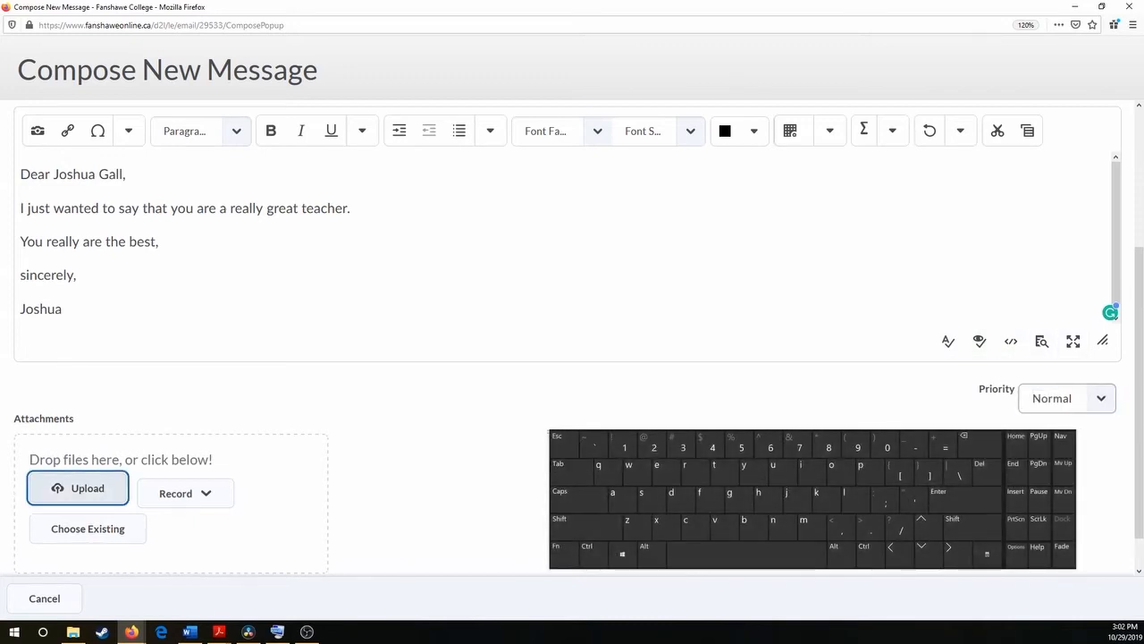
key(Tab)
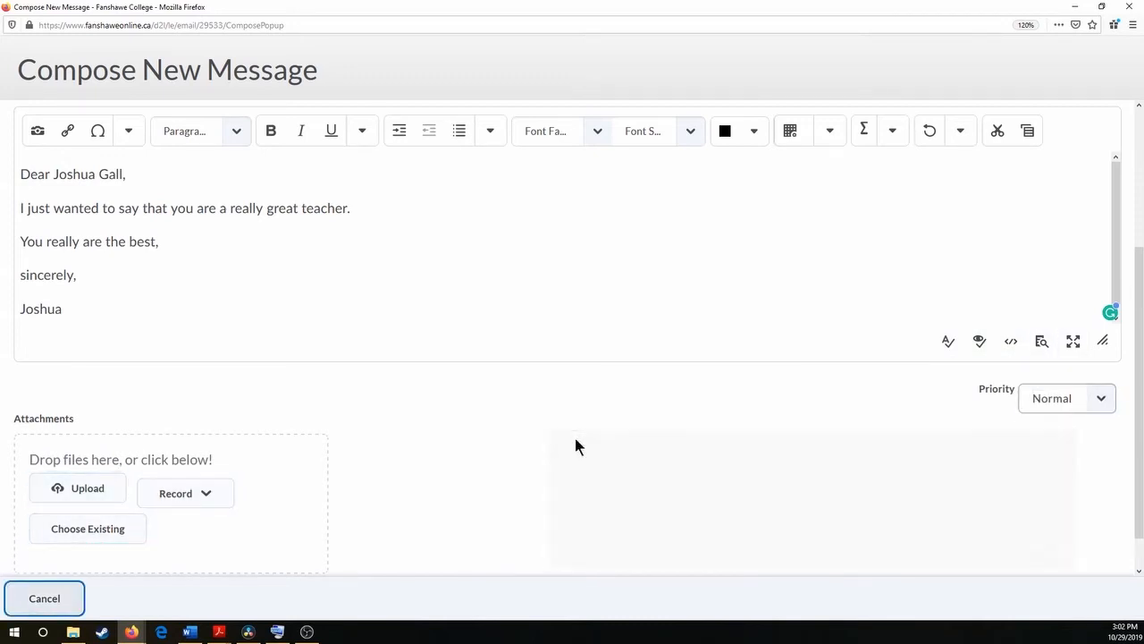
Move the focus backward from Cancel through the attachment and priority controls toward the message editor.
key(shift+Tab)
key(shift+Tab)
key(shift+Tab)
key(shift+Tab)
key(shift+Tab)
key(shift+Tab)
key(shift+Tab)
key(shift+Tab)
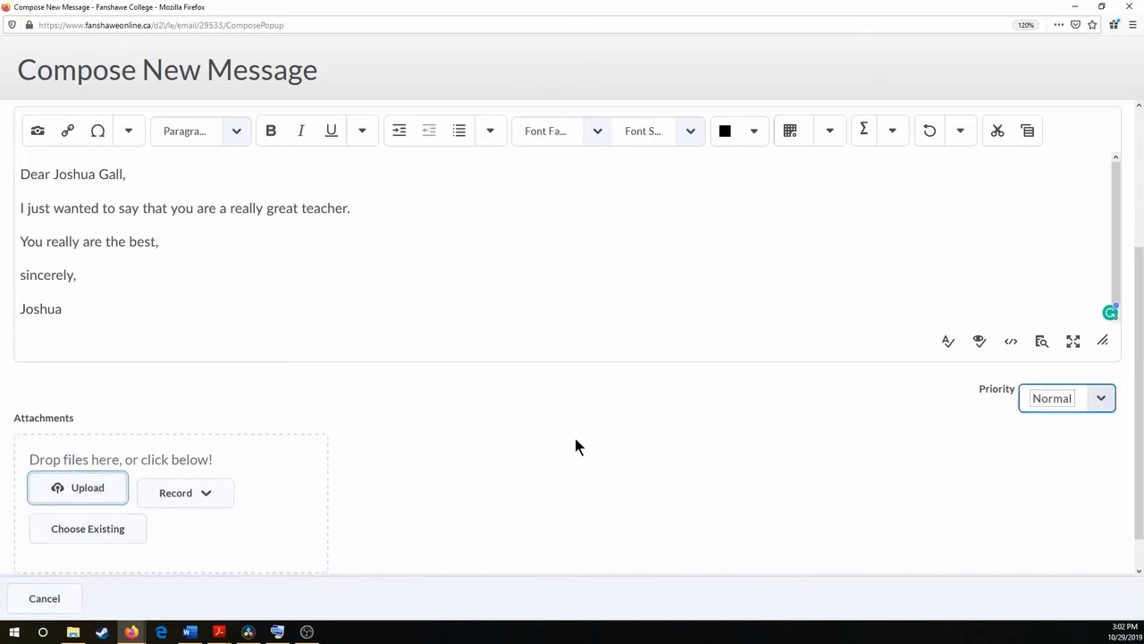
key(shift+Tab)
key(shift+Tab)
key(shift+Tab)
key(shift+Tab)
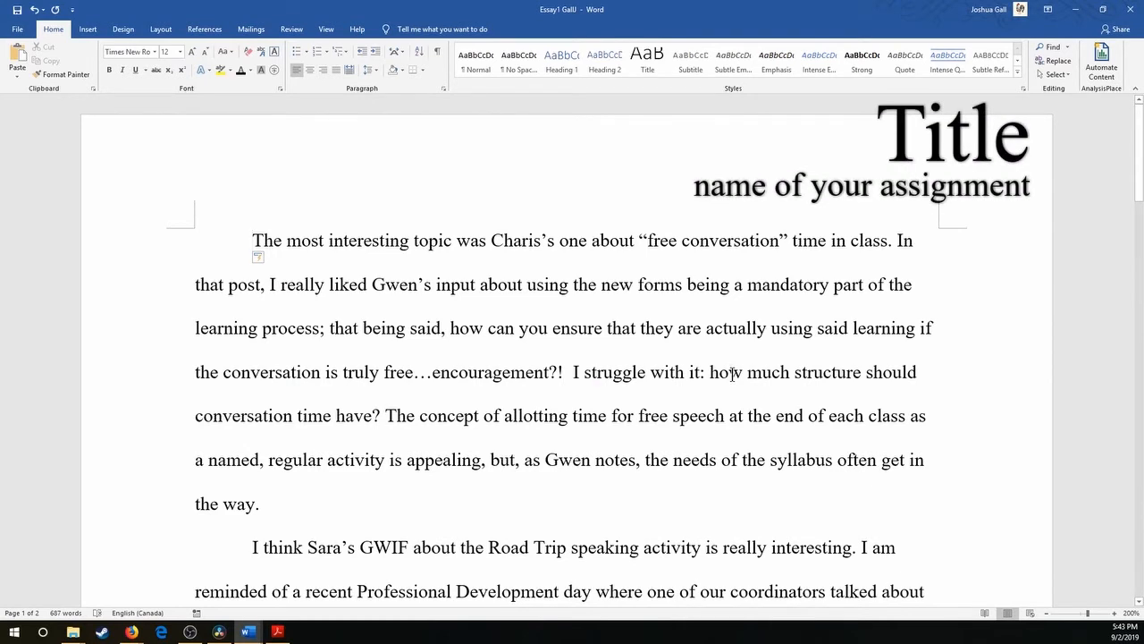
In the Word essay, add an unindented title line reading "Essay 1" above the first paragraph.
key(Return)
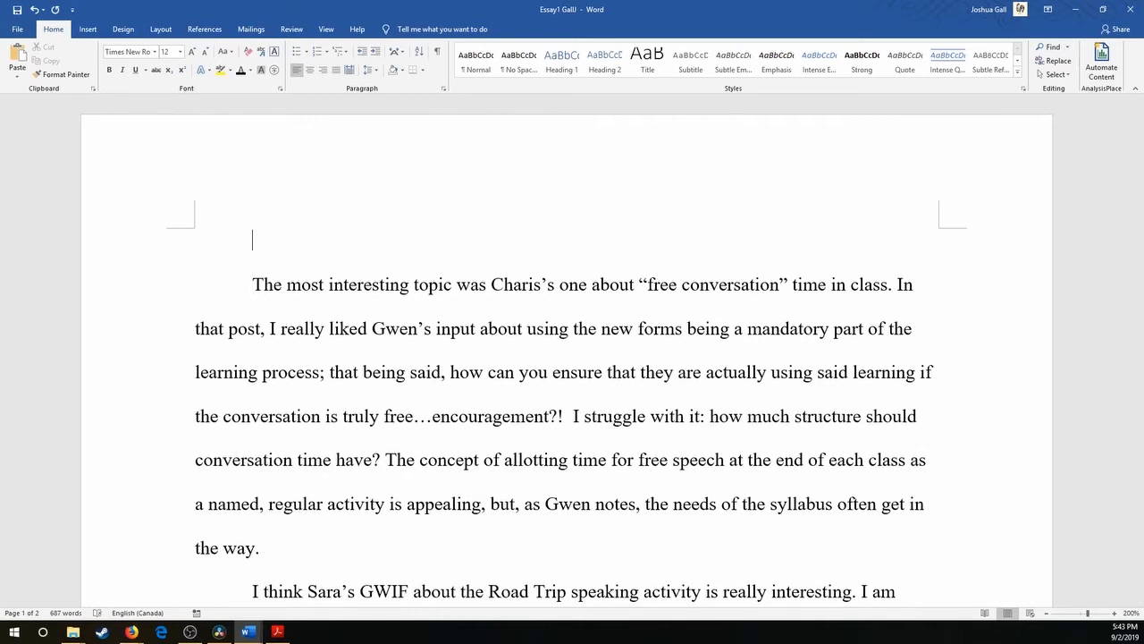
key(BackSpace)
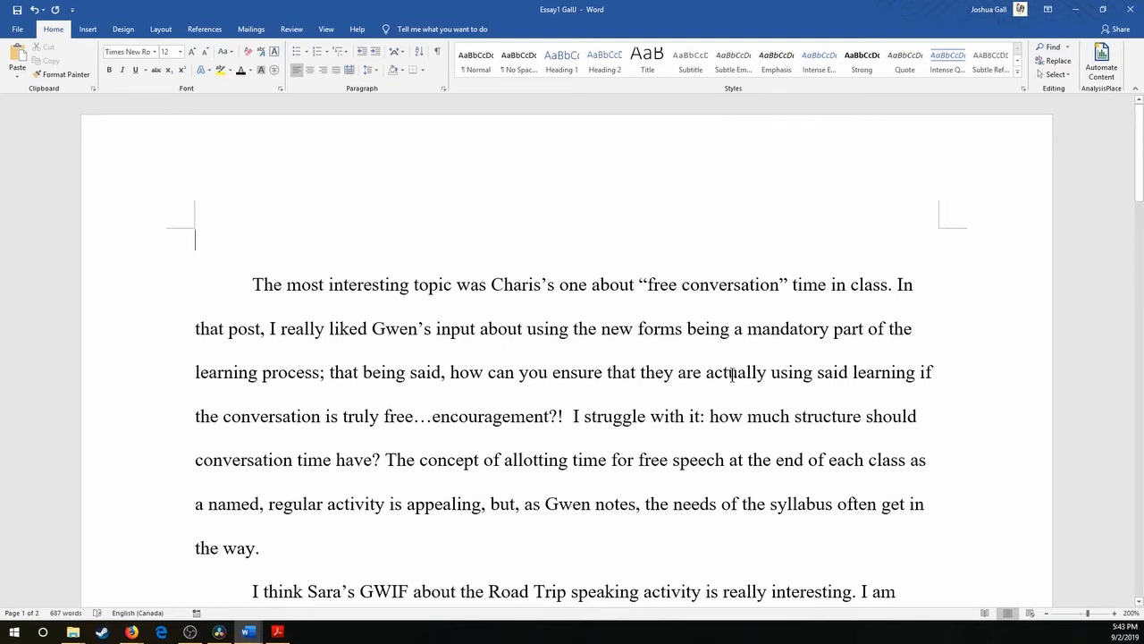
text(Essay )
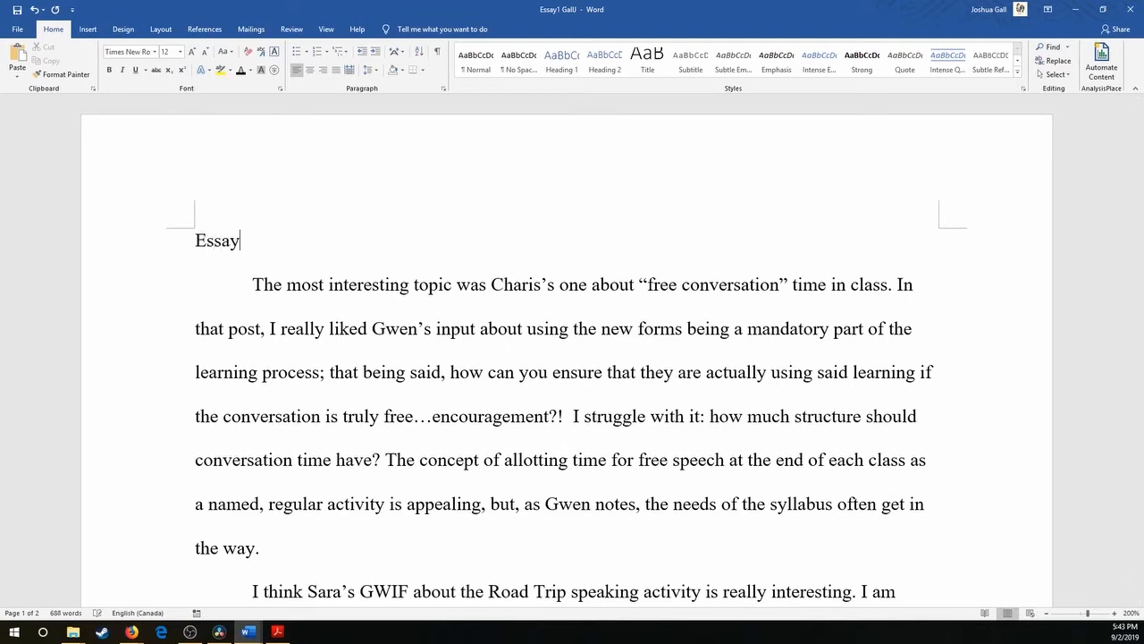
text(1)
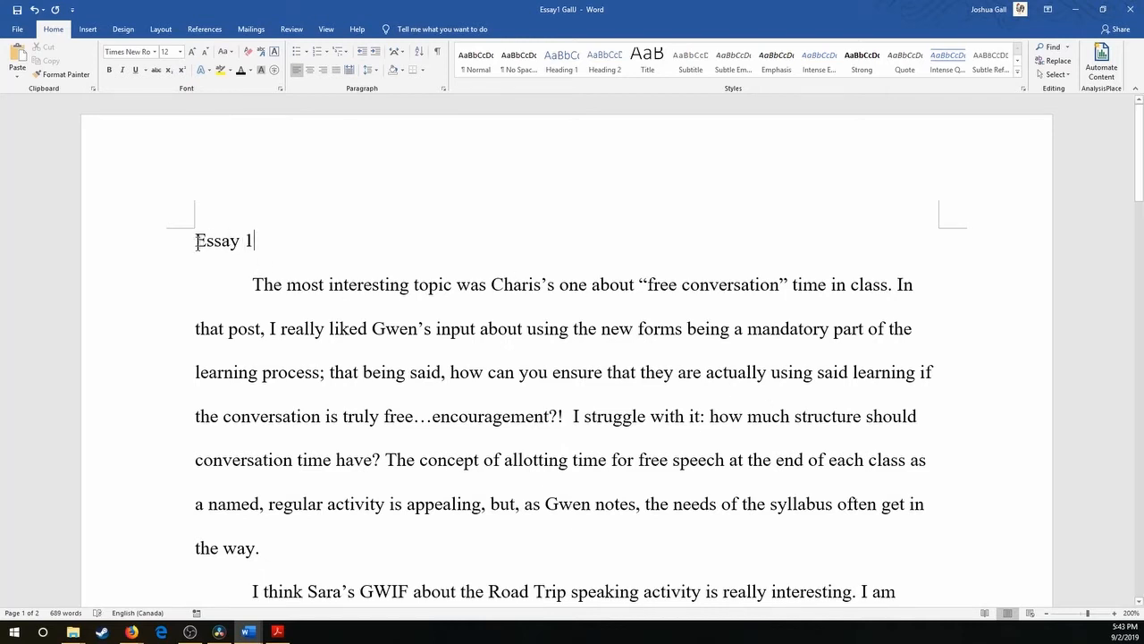
Center the "Essay 1" title and make it bold.
drag(196, 240, 258, 245)
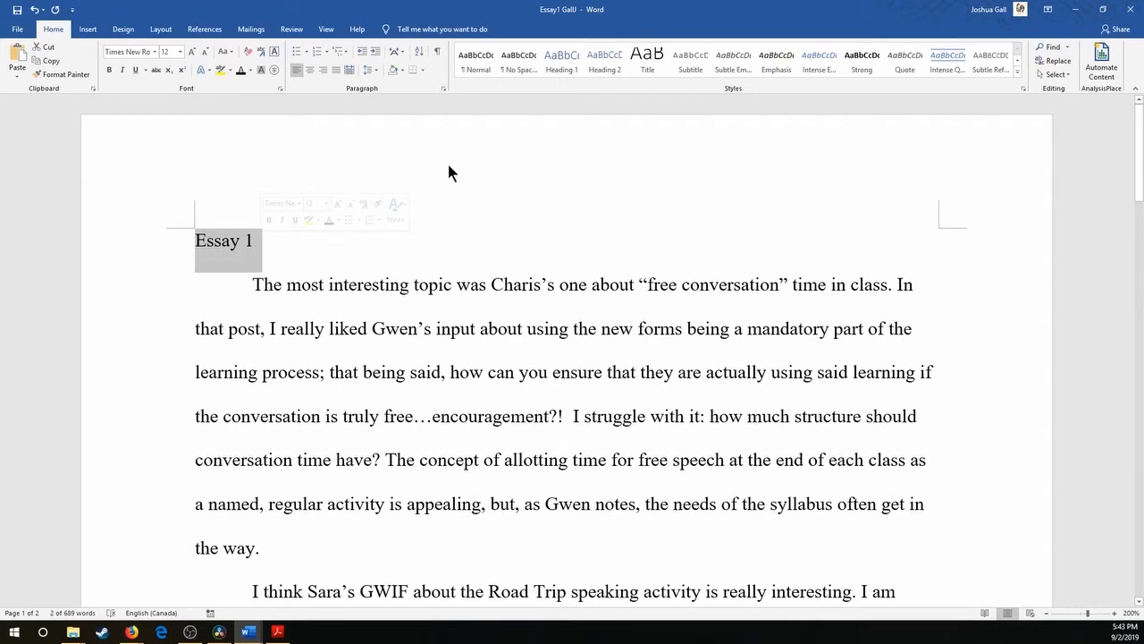
click(309, 72)
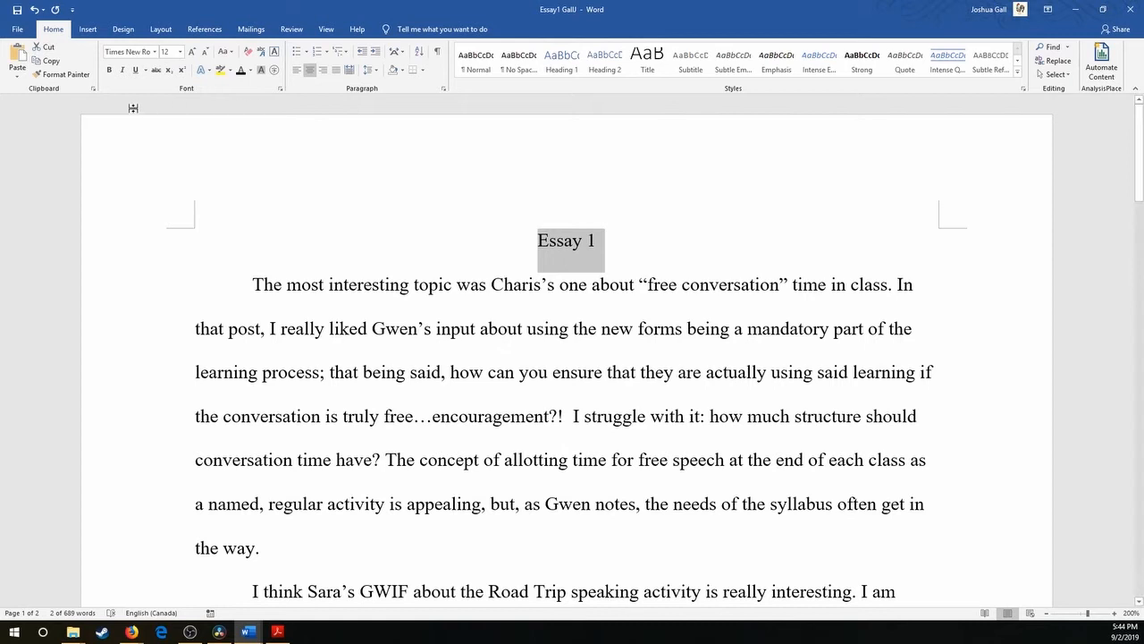
click(108, 71)
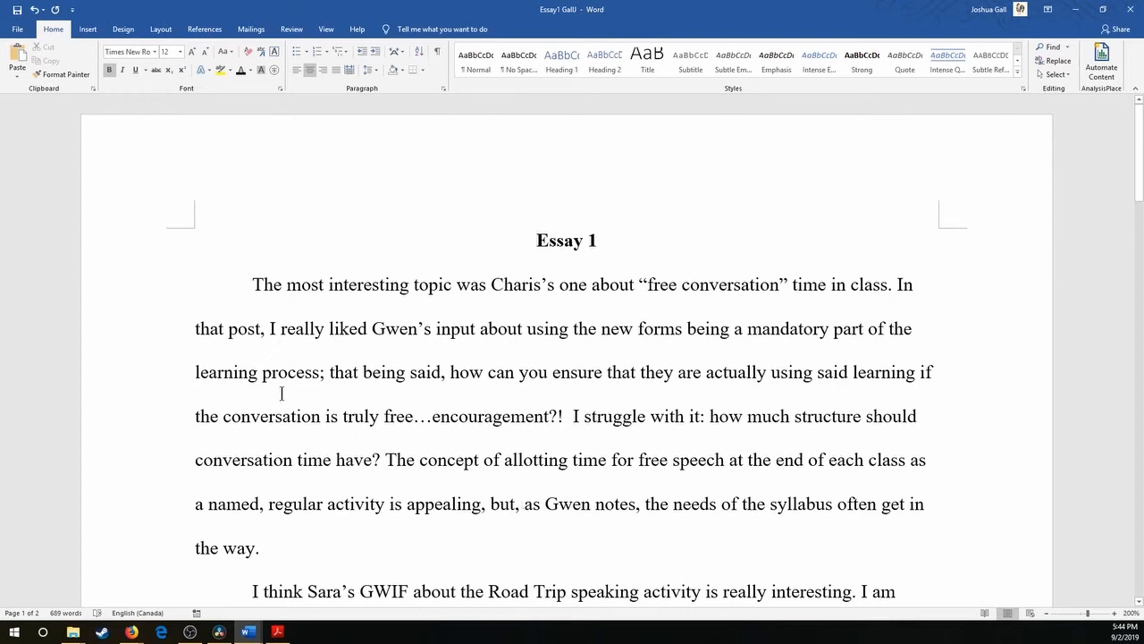
Try inserting a page break before the "Essay 1" title with the on-screen keyboard.
key(ctrl+super+o)
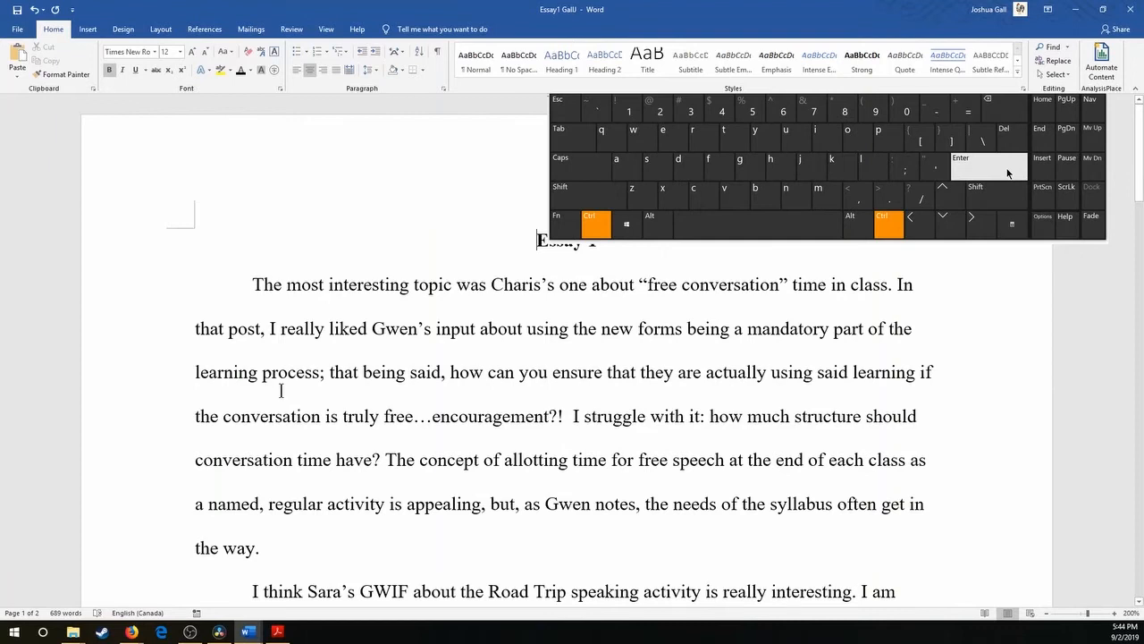
click(1008, 172)
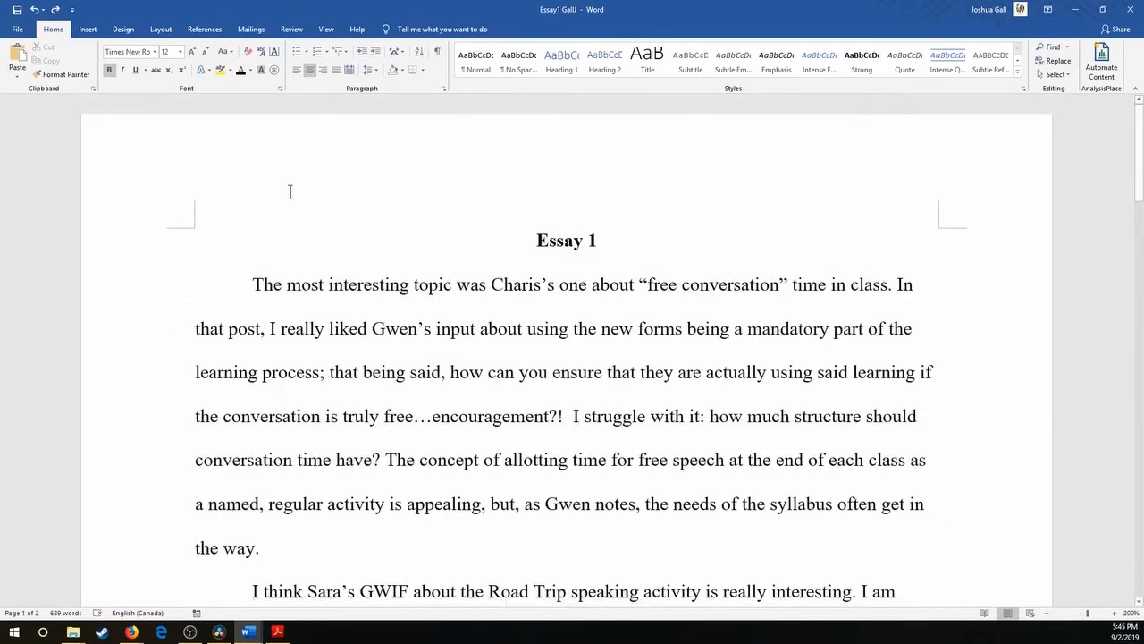
Insert a page break before the "Essay 1" title and show the formatting marks on the new first page.
click(90, 32)
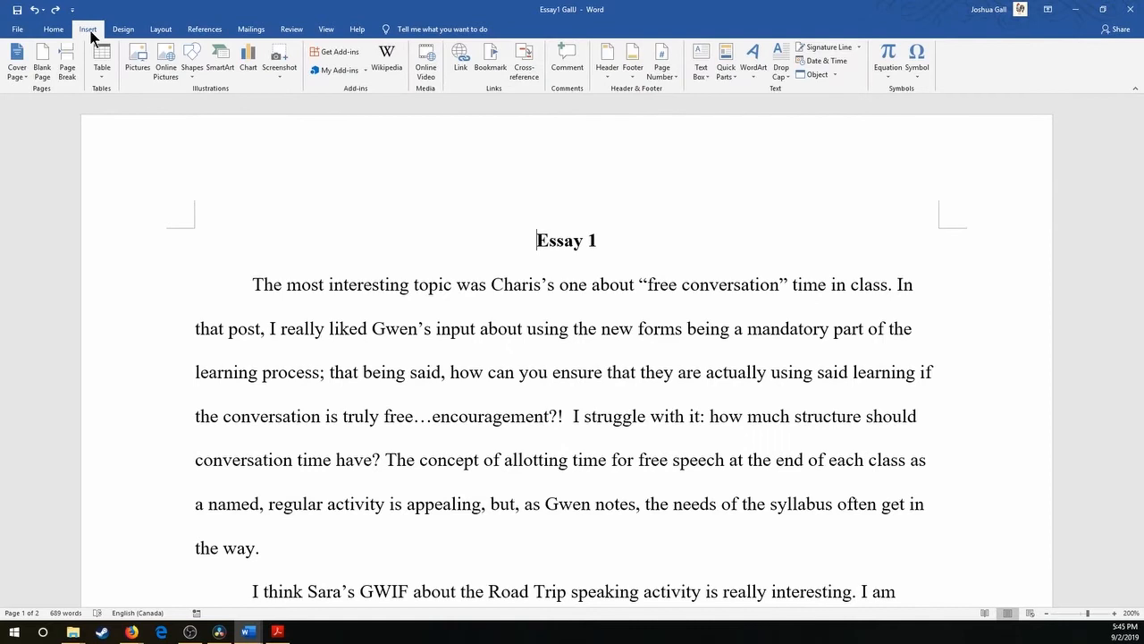
click(68, 71)
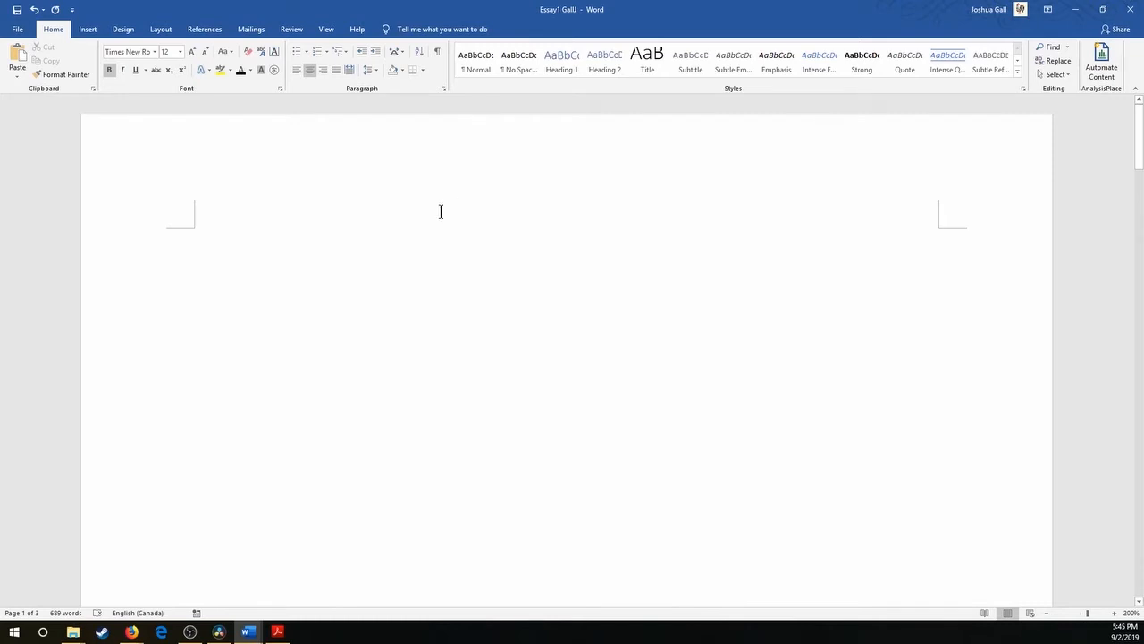
click(441, 56)
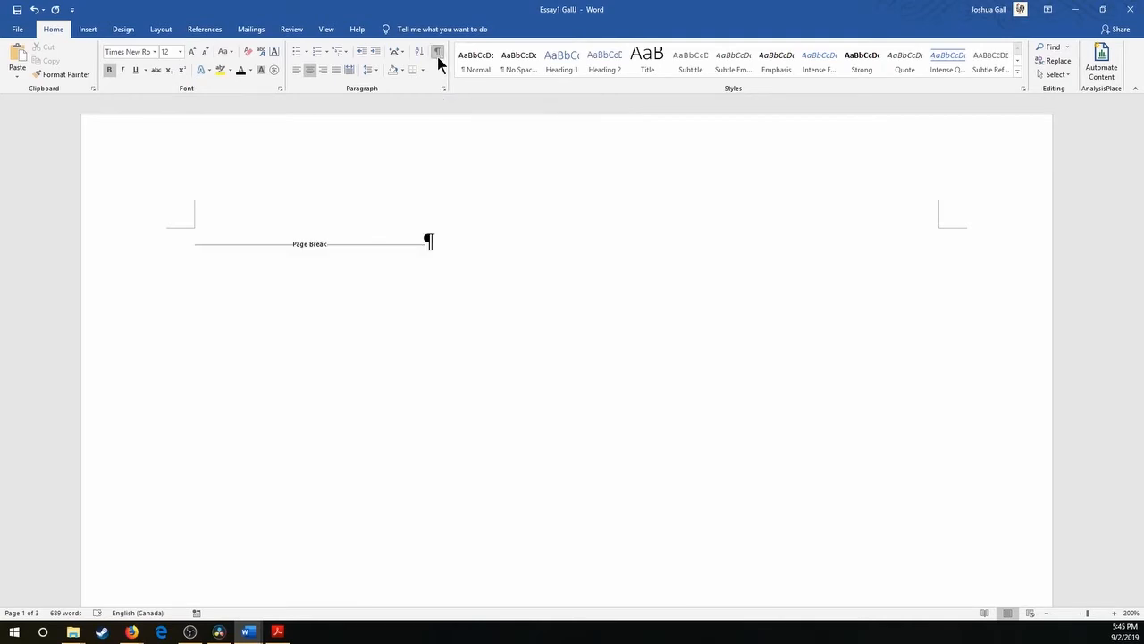
Insert three blank lines above the page break on the new first page.
click(192, 248)
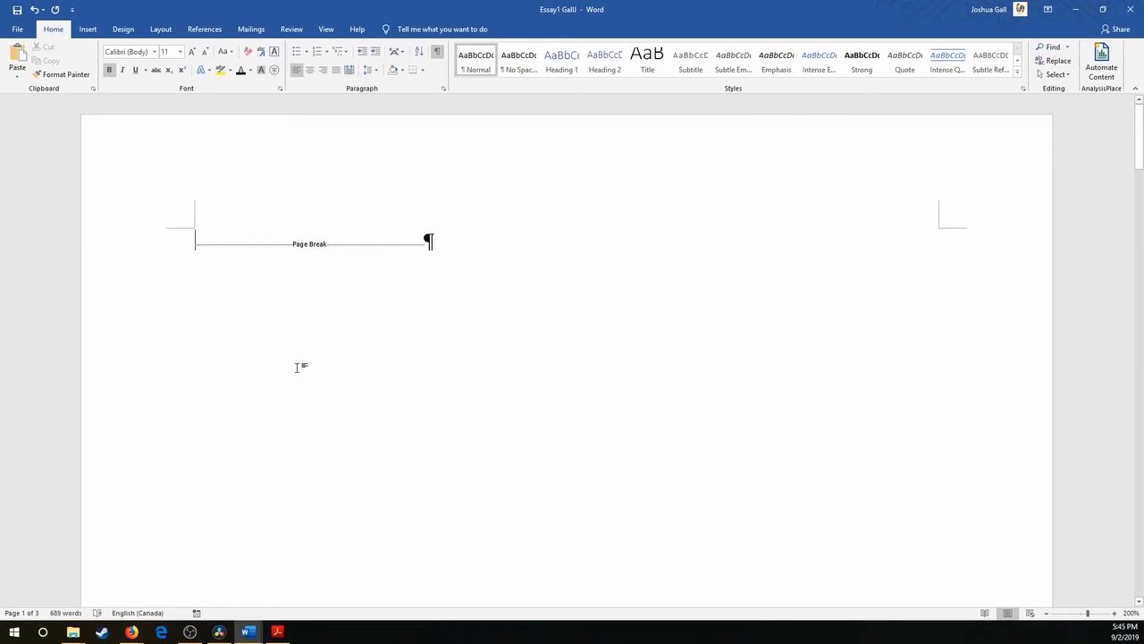
key(Return)
key(Return)
key(Return)
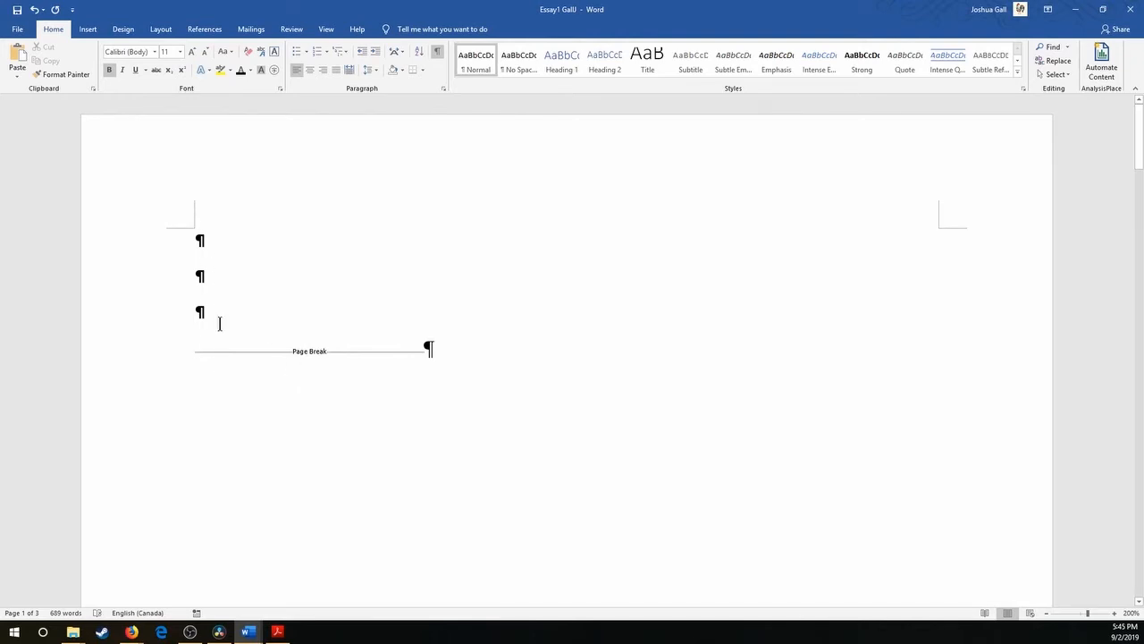
click(210, 244)
key(Down)
key(Down)
key(Down)
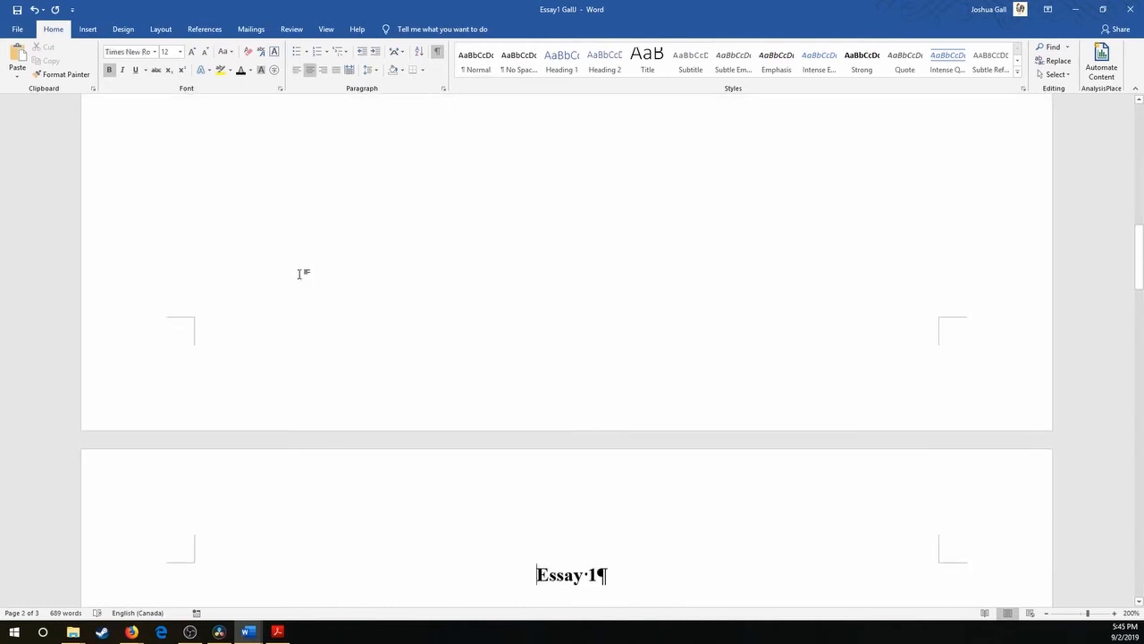
scroll(424, 202, up, 10)
click(426, 202)
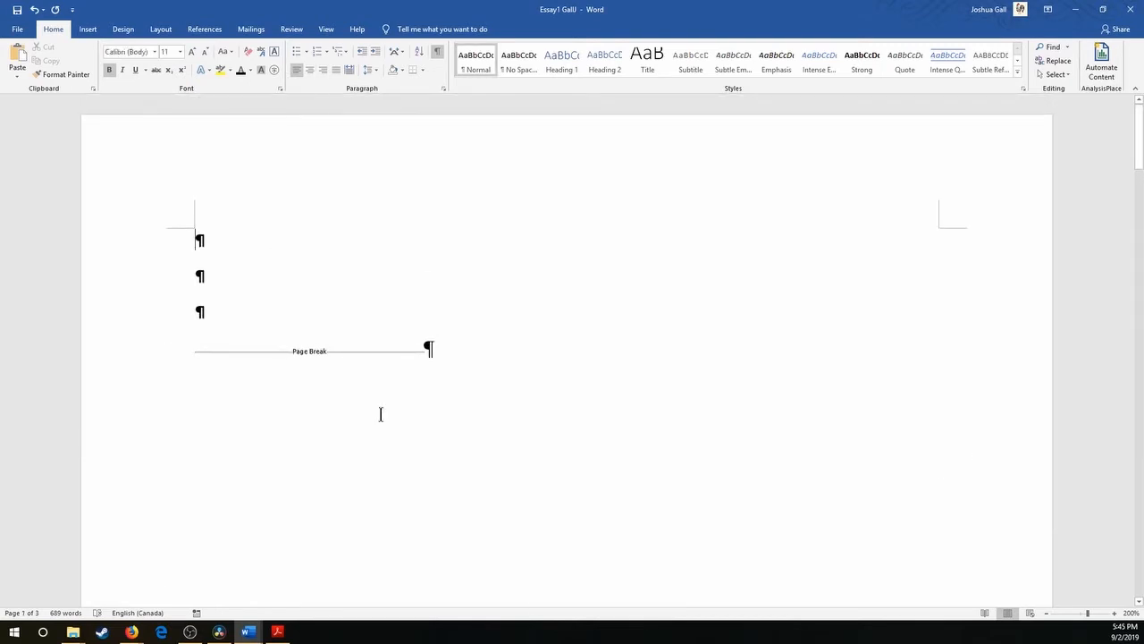
Enter the sample lines "This", "That", "Is" and "was" above the page break, separated by blank lines.
text(this)
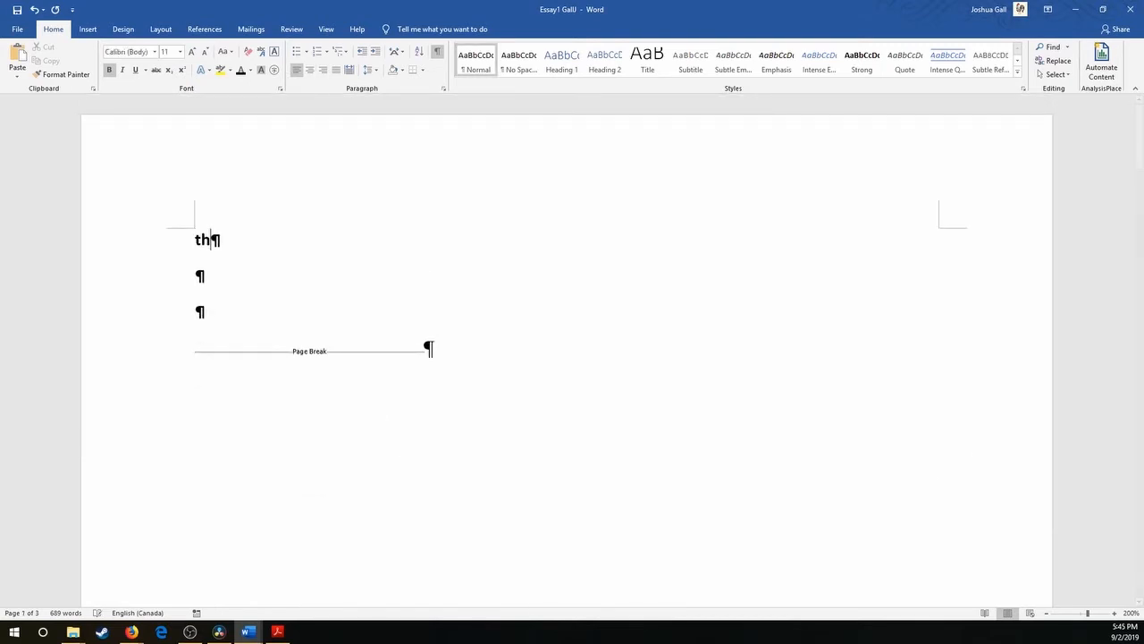
key(Return)
key(Return)
text(that)
key(Return)
key(Return)
text(Is)
key(Return)
key(Return)
text(was)
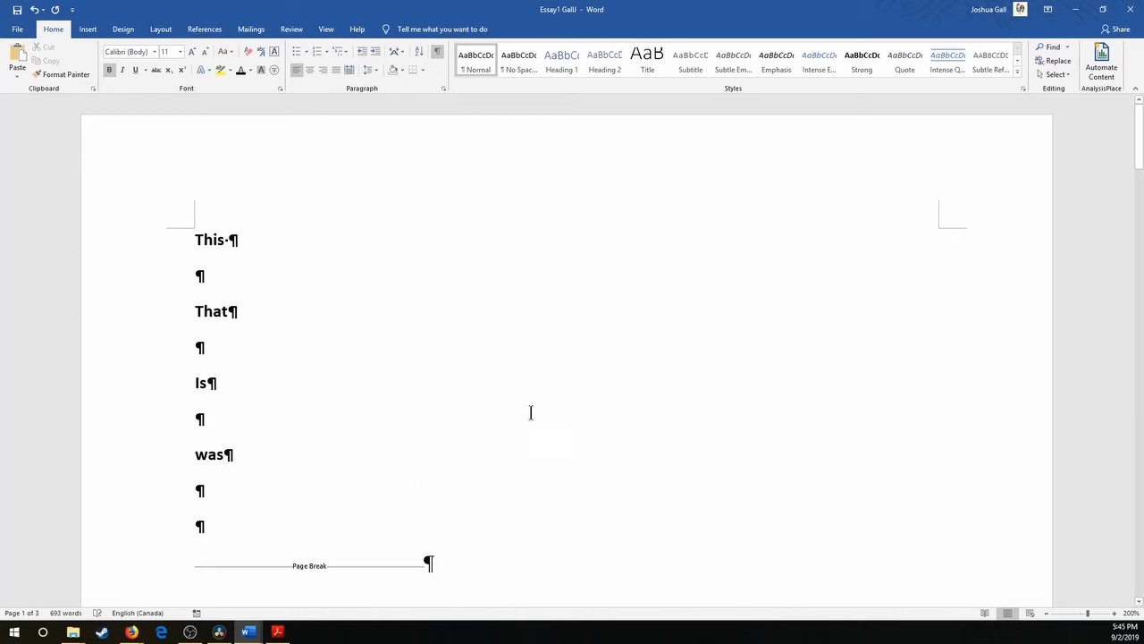
scroll(531, 411, down, 15)
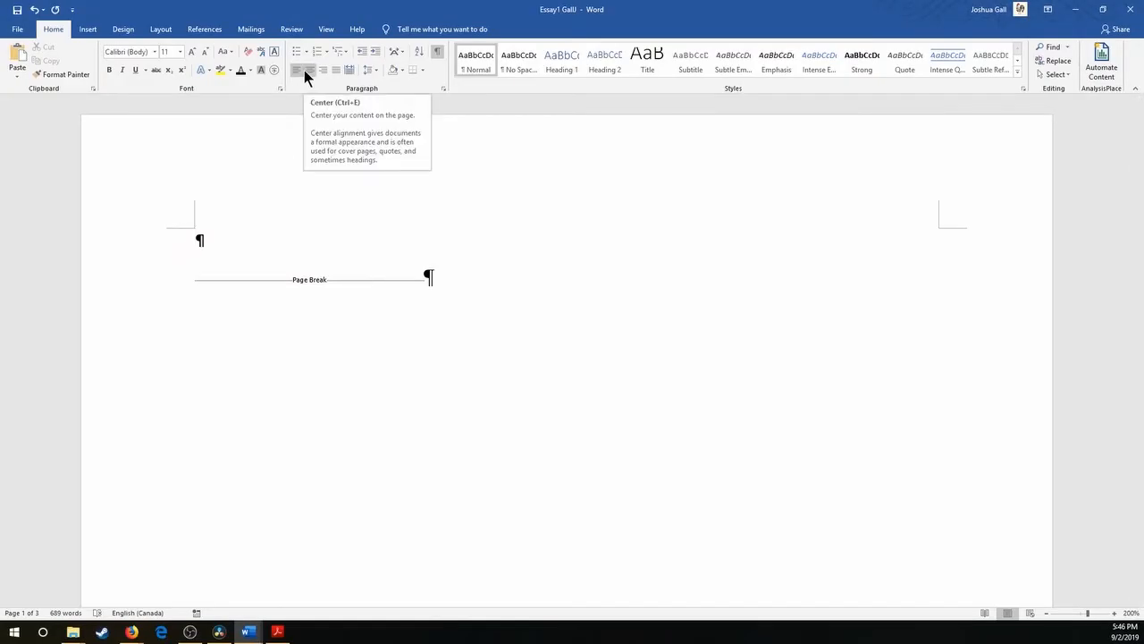
Center the blank line above the page break and add four more centered blank lines.
click(307, 72)
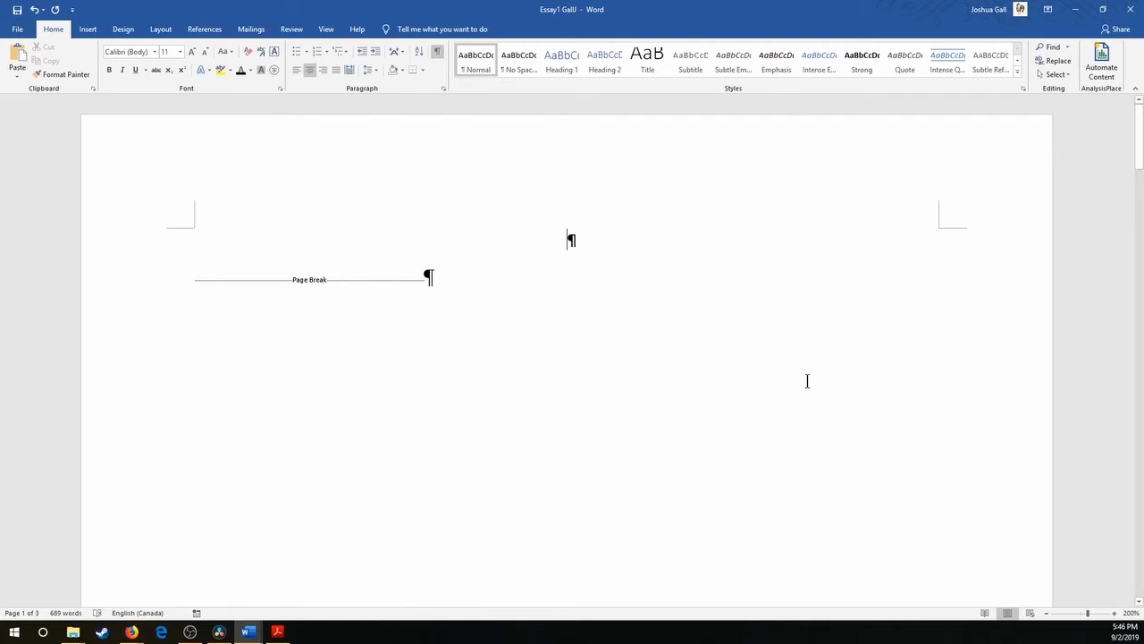
key(Return)
key(Return)
key(Return)
key(Return)
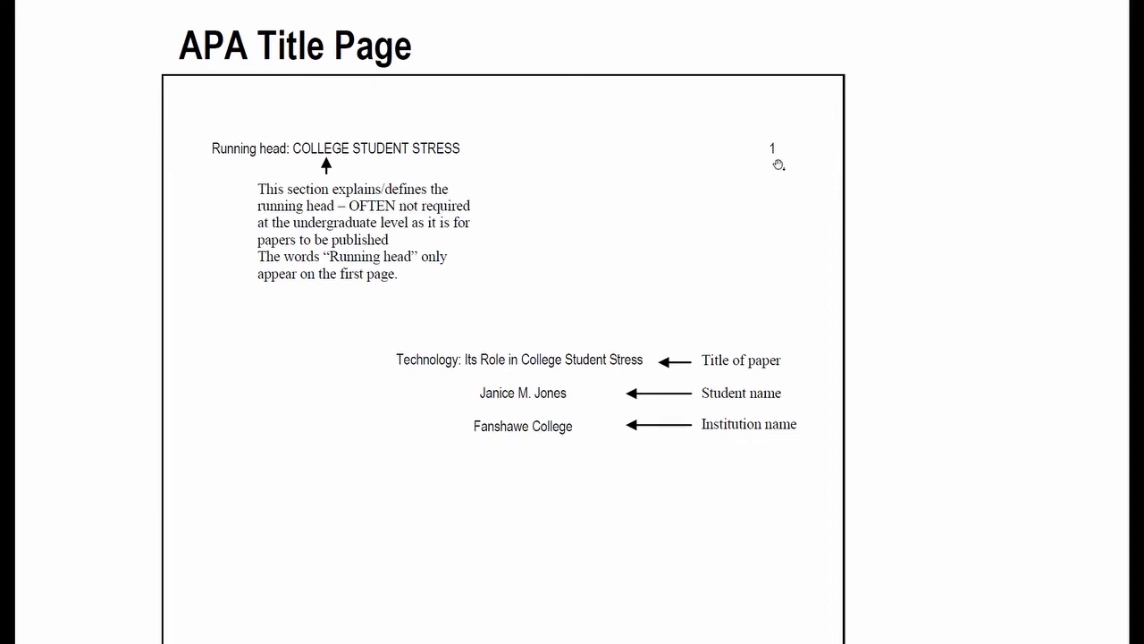
Switch back to Word and enter the student's full name on the last centered blank line of the title page.
key(alt+Tab)
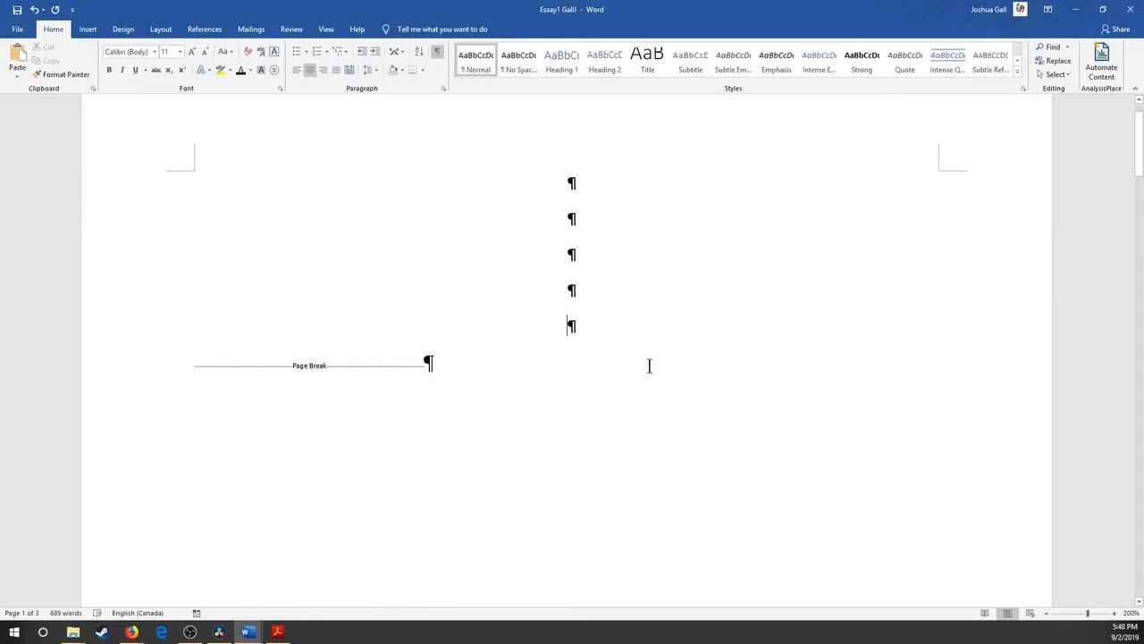
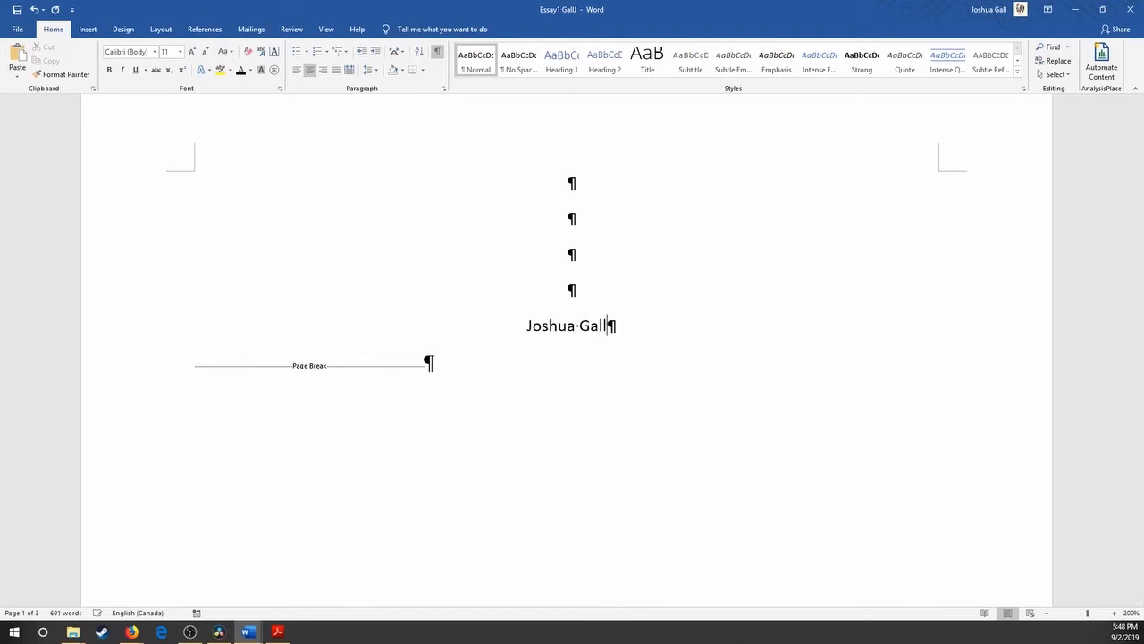
key(Return)
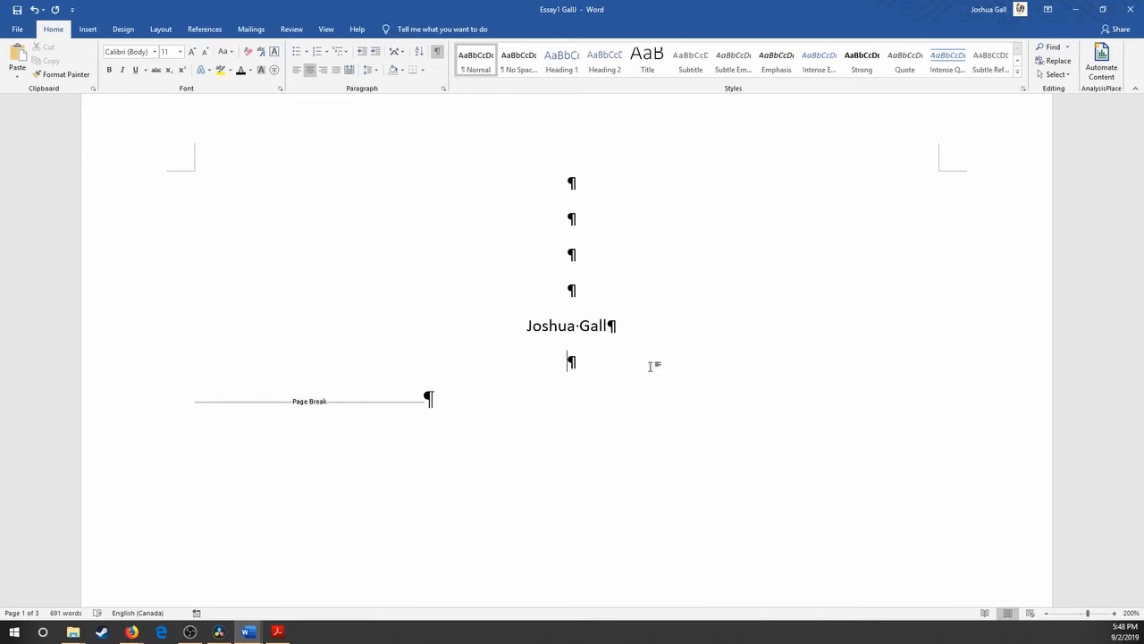
Add the centered lines "Essay 1" and "Fanshawe College" below the student name and hide the formatting marks.
text(Essay 1)
key(Return)
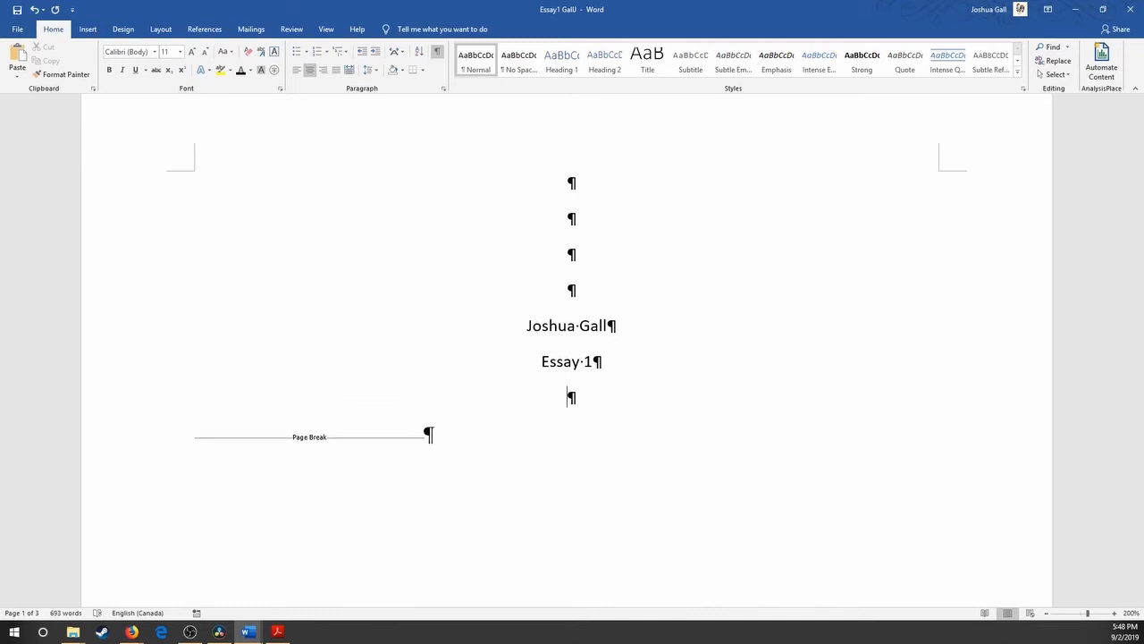
text(Fanshawe College)
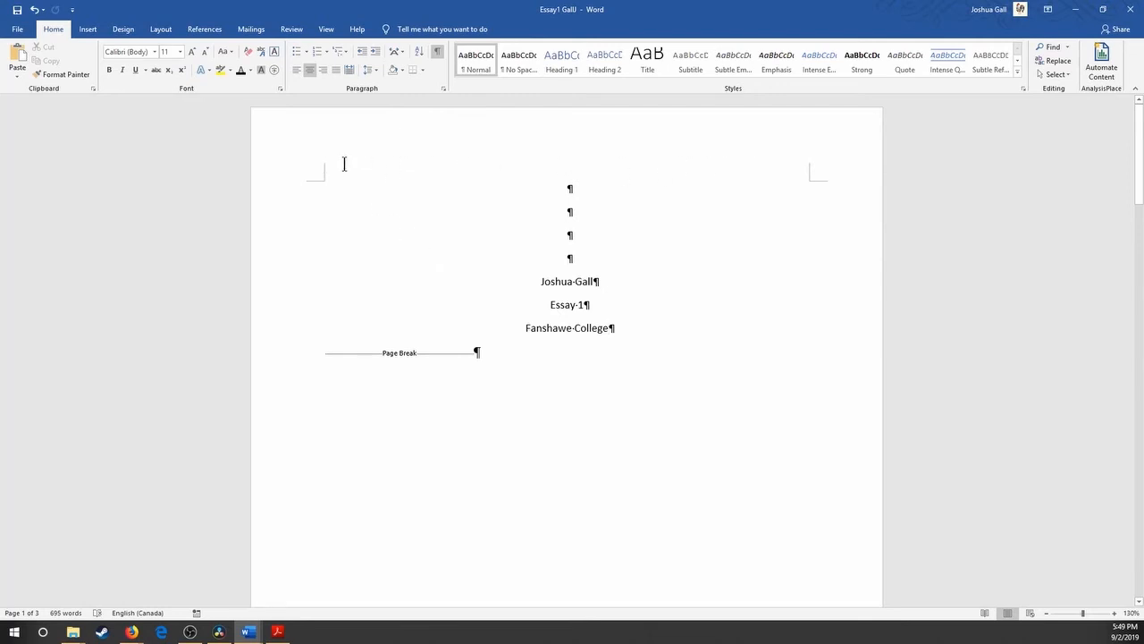
click(437, 51)
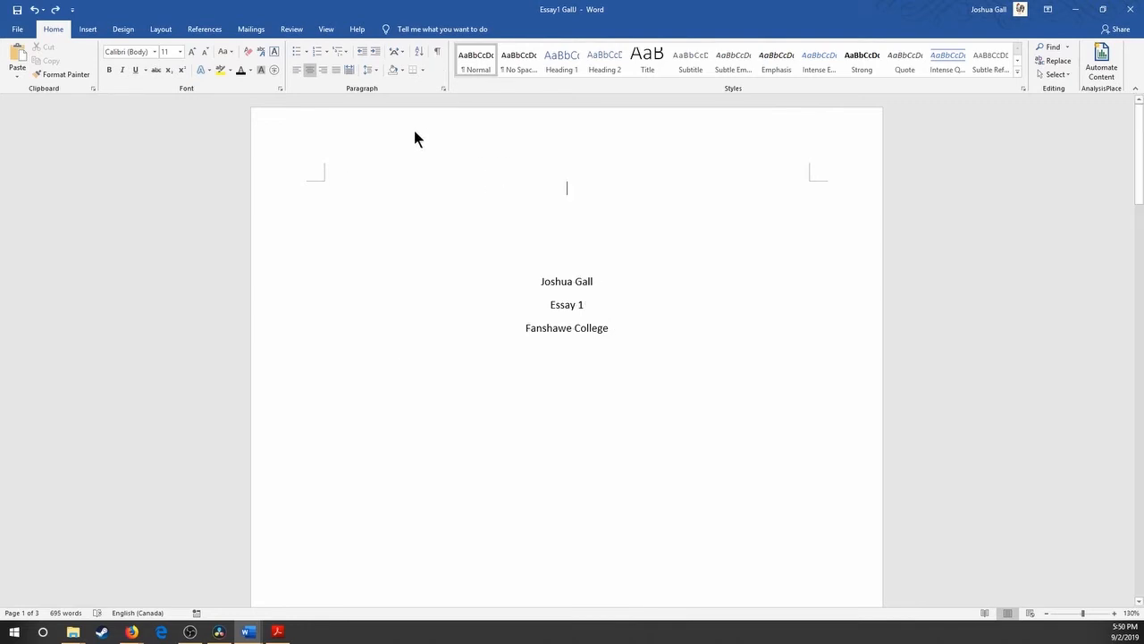
Give the title page a different first page header and insert a Plain Number 1 page number at the top of the page.
double_click(552, 132)
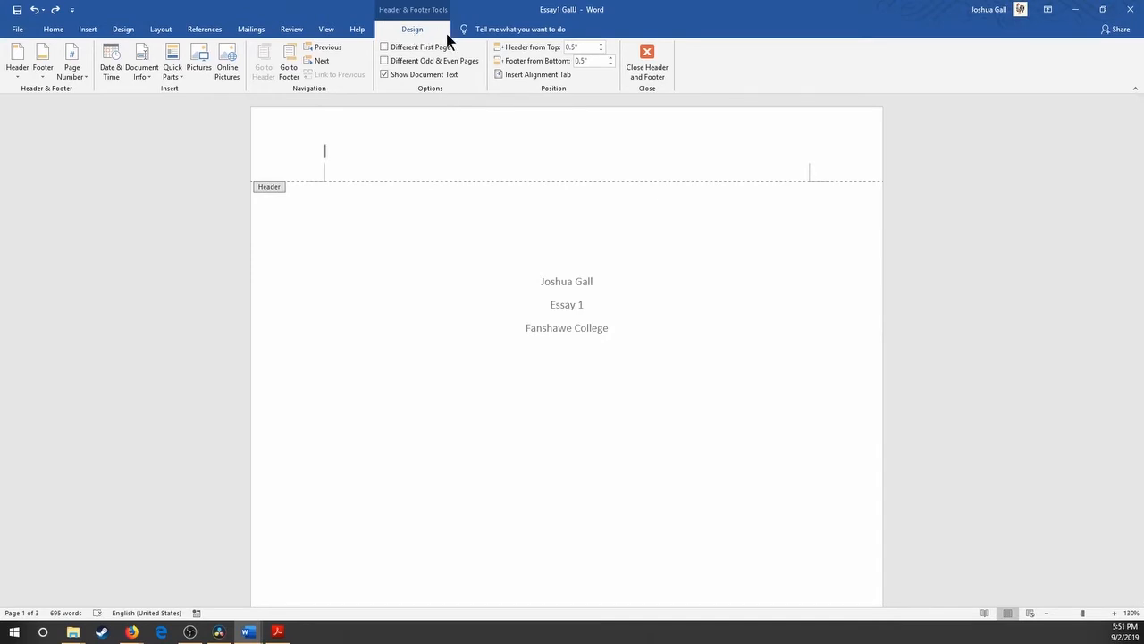
click(385, 48)
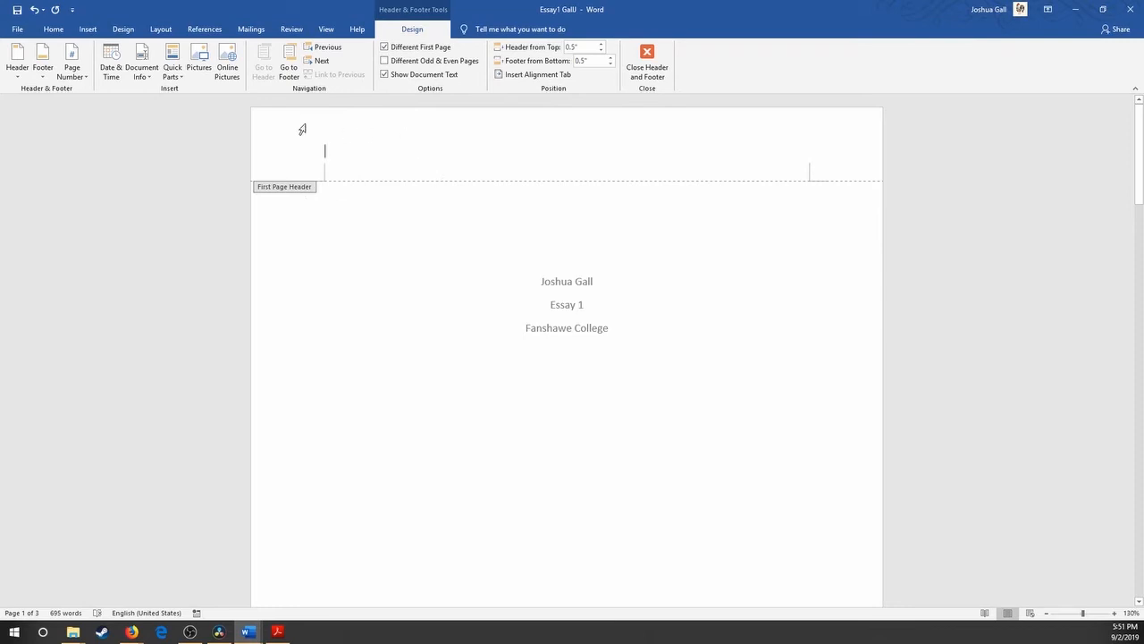
click(74, 77)
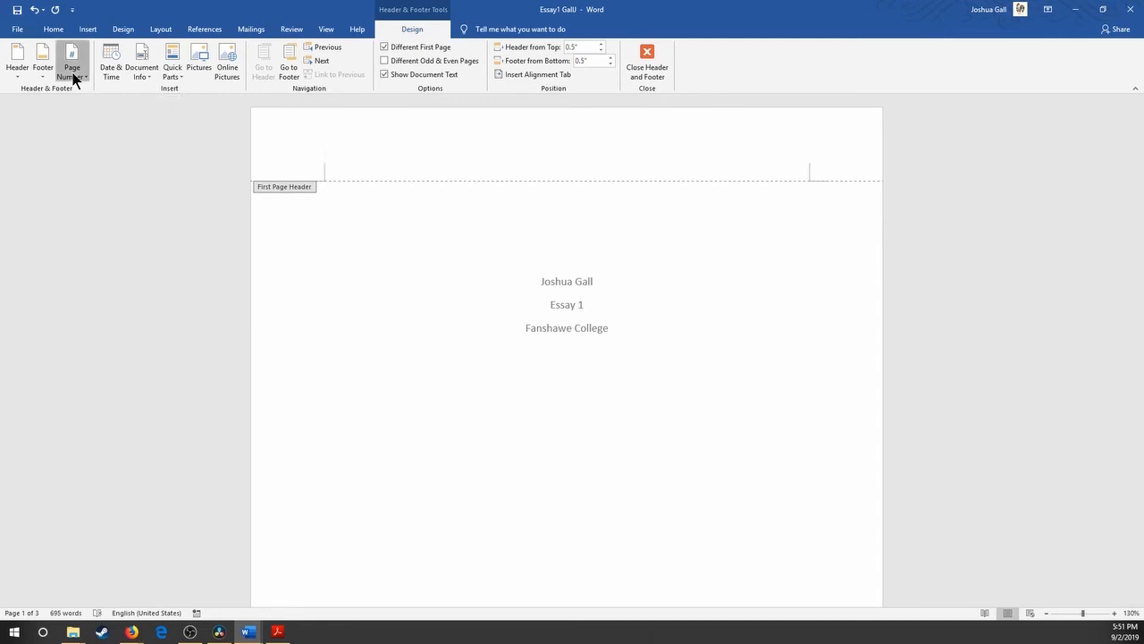
mouse_move(123, 92)
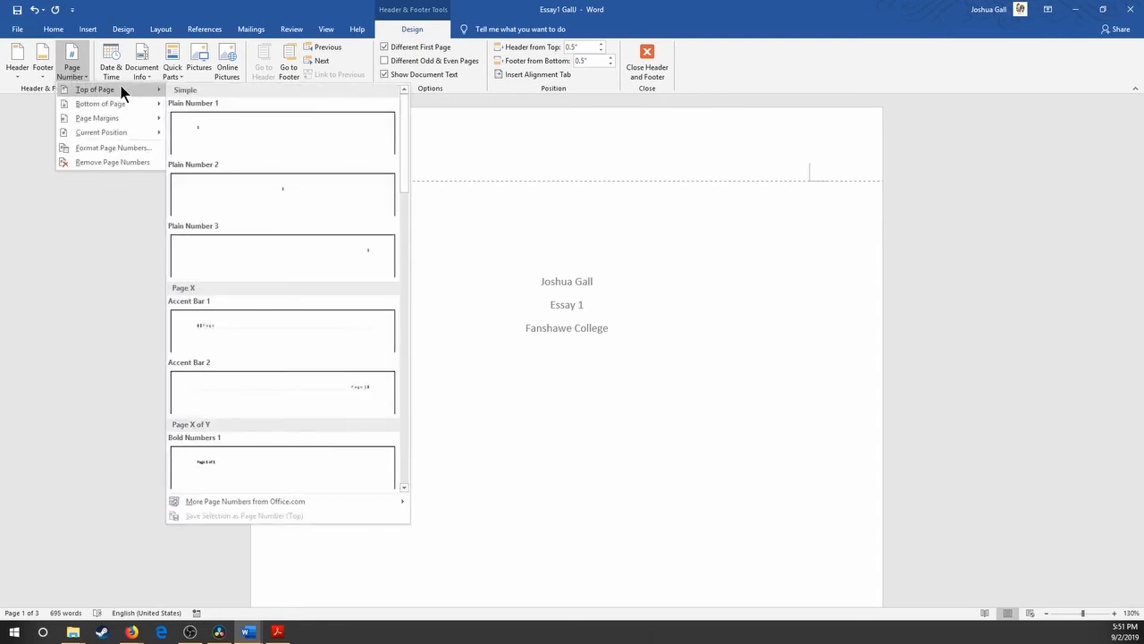
click(247, 145)
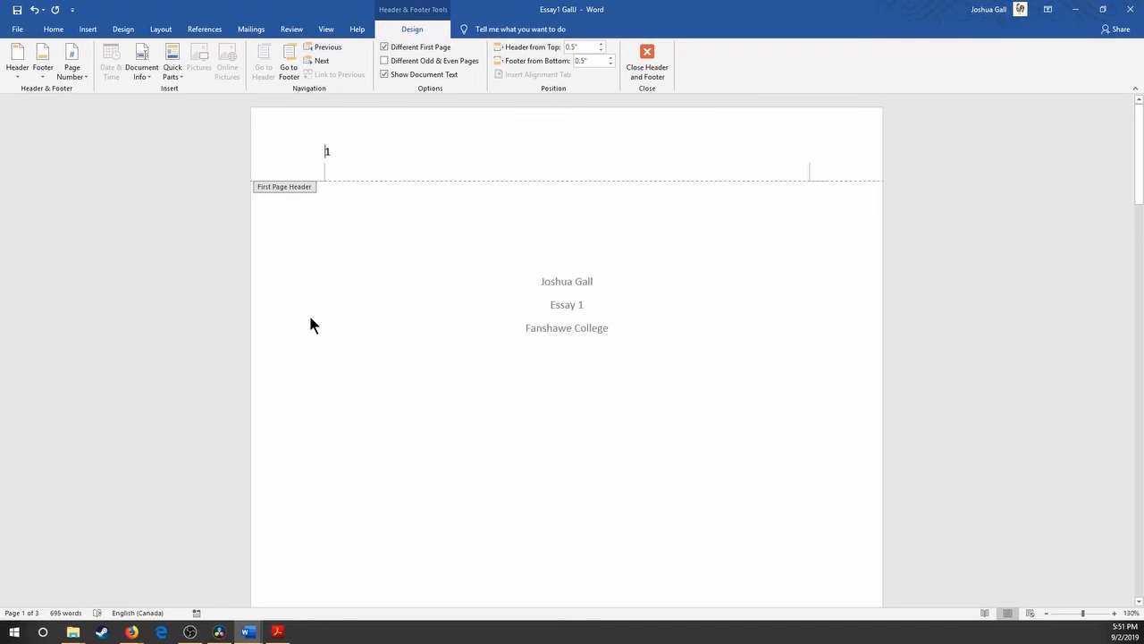
Enter "Running head: ESSAY 1" in front of the page number in the title page header.
text(Runn)
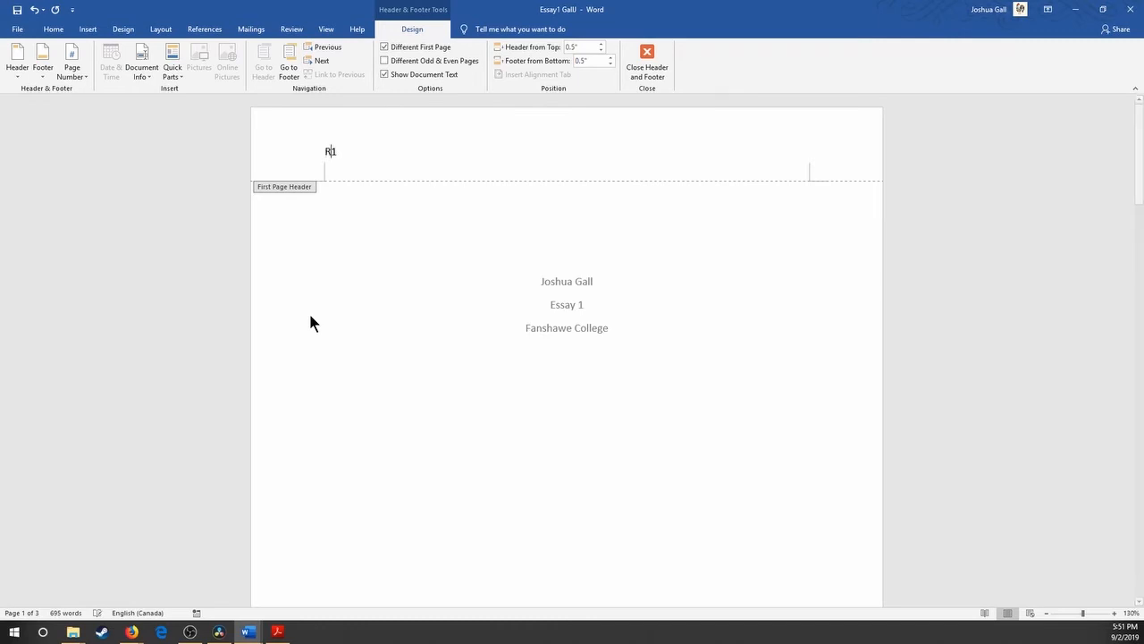
text(ing head)
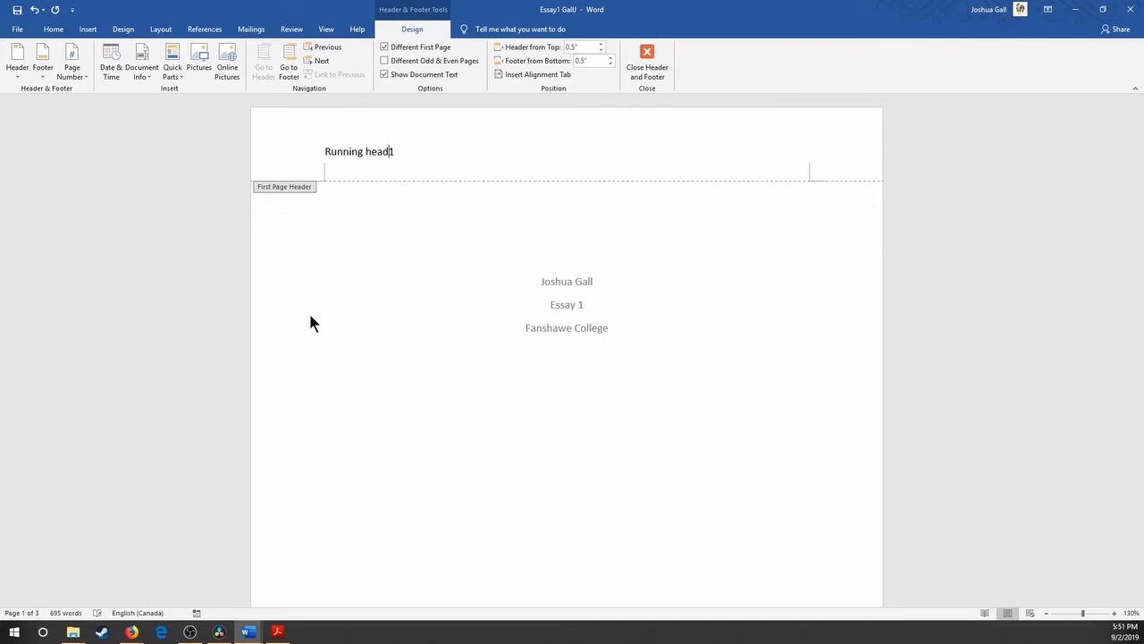
text(:)
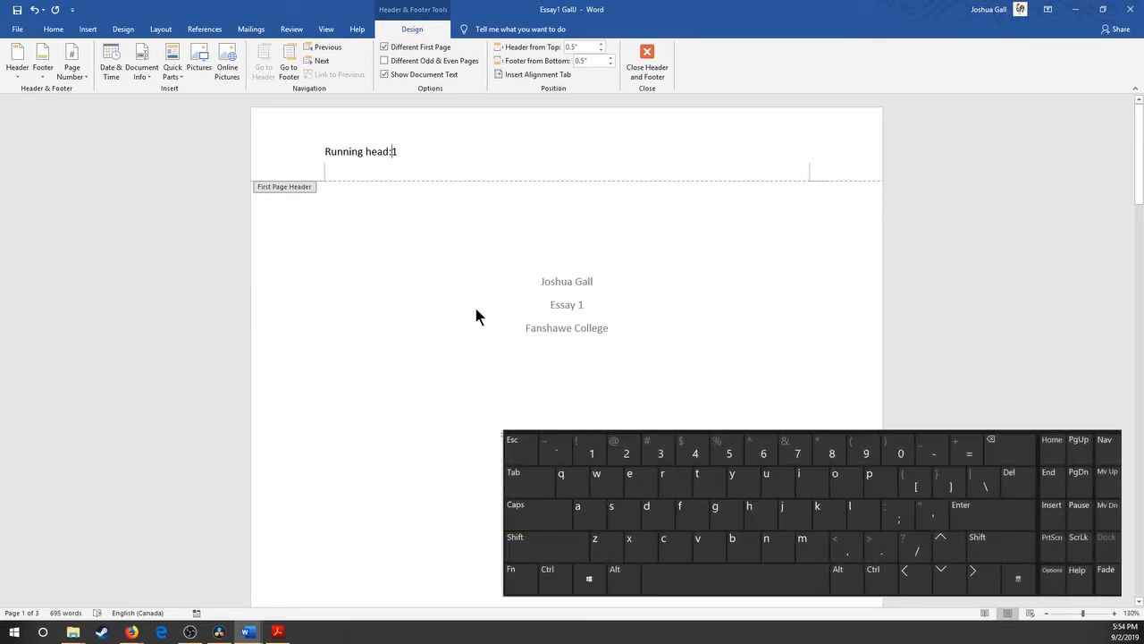
key(Caps_Lock)
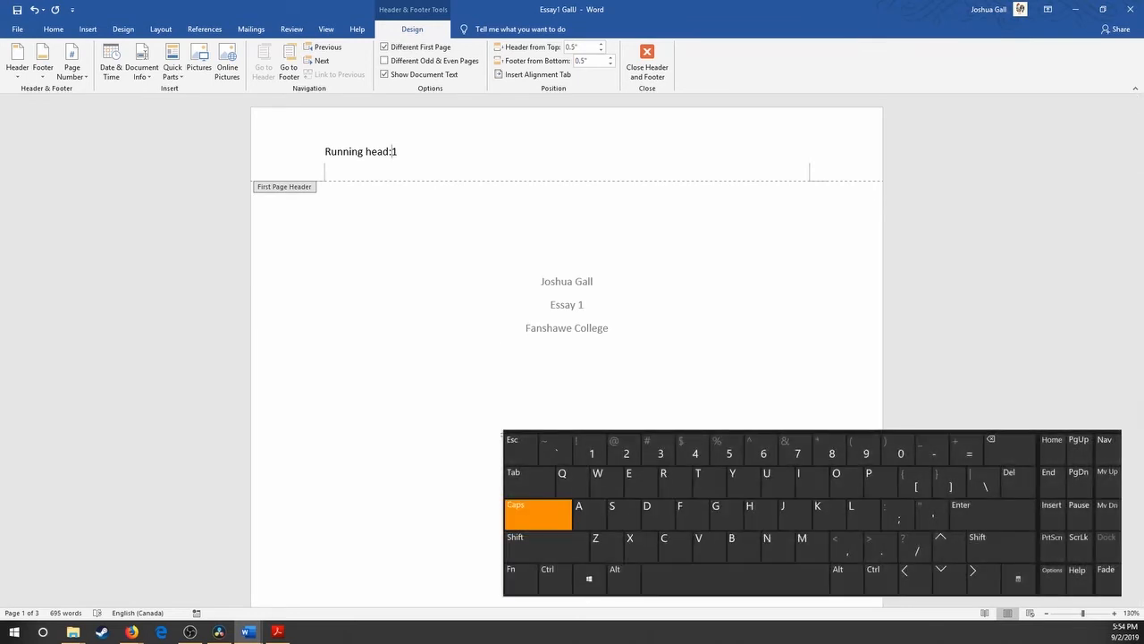
text(E)
text(SSAY )
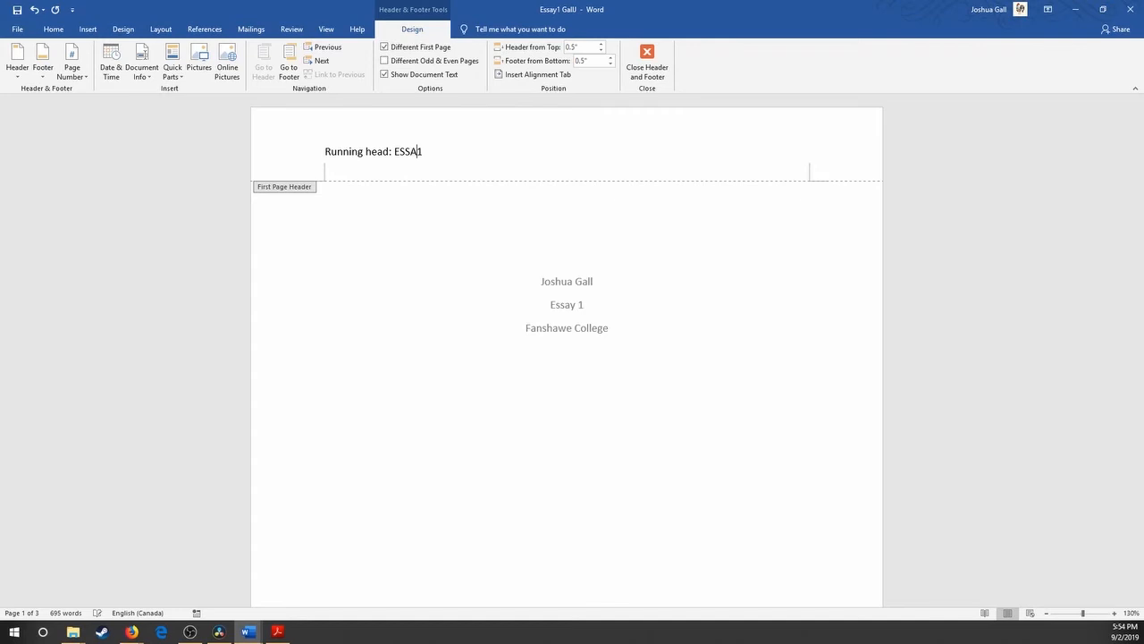
text(11)
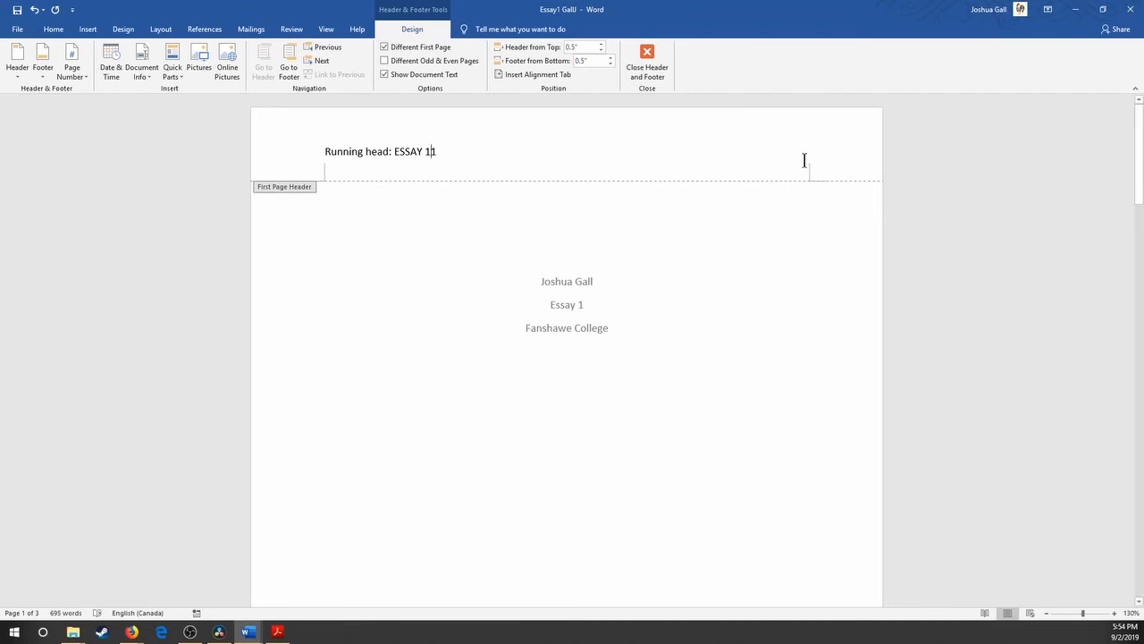
Move the title page's page number to the right margin of the header and return to the body text.
key(Tab)
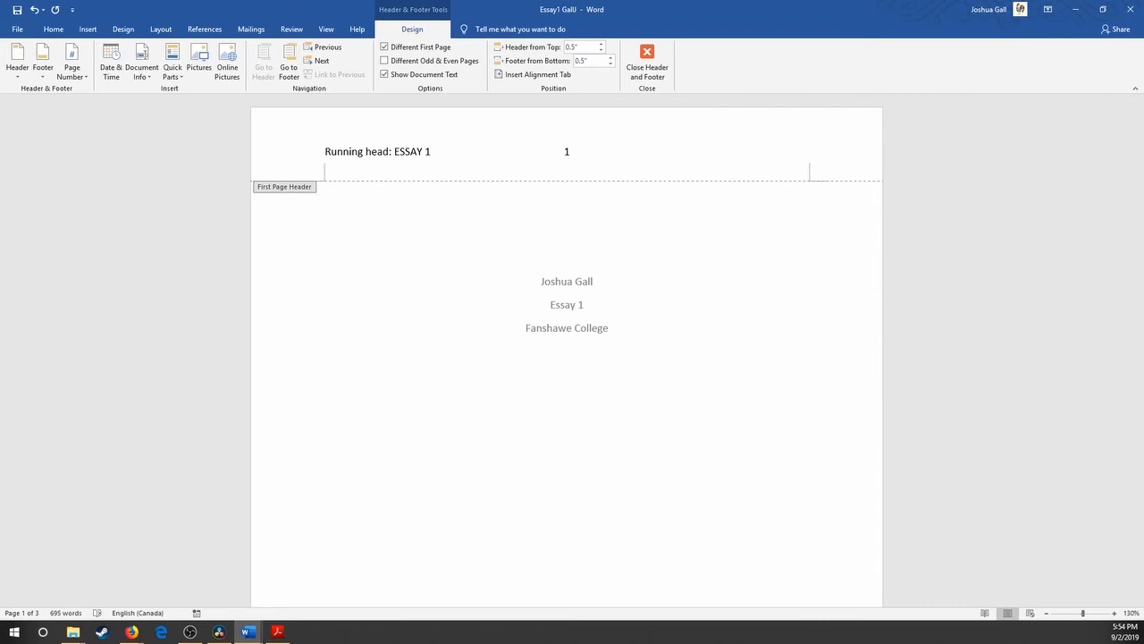
key(Tab)
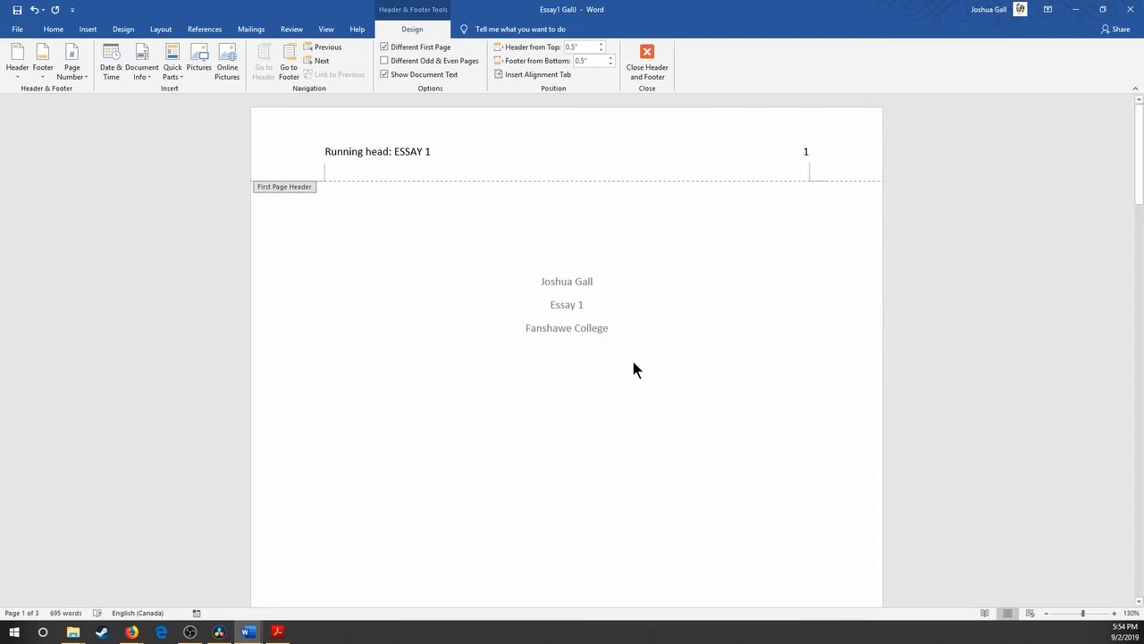
double_click(555, 393)
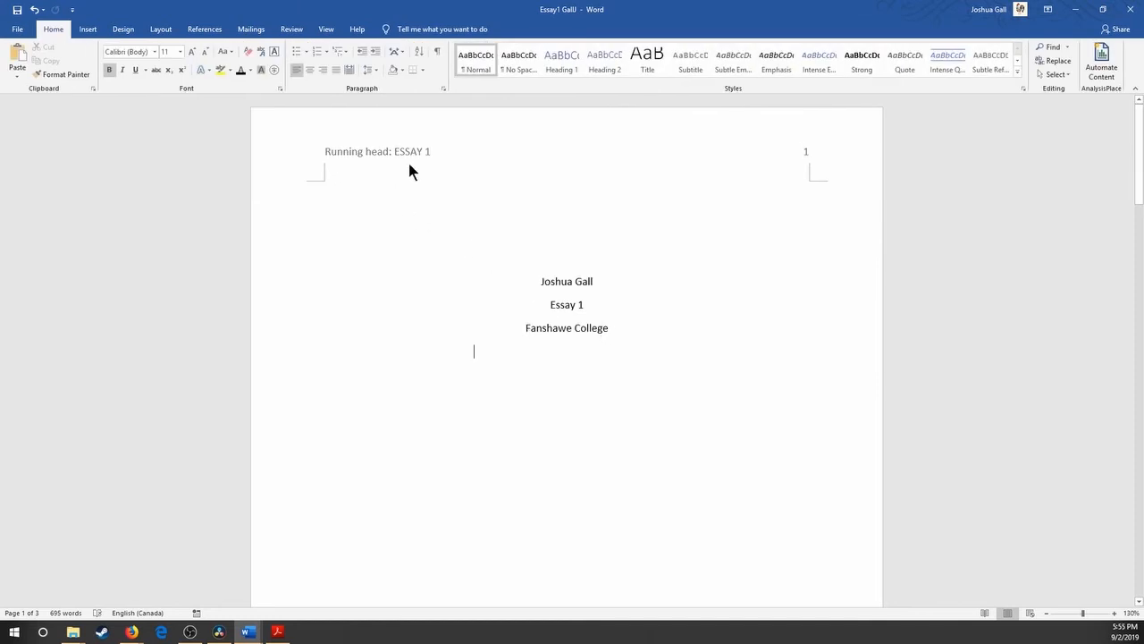
Insert a Plain Number 1 page number at the top of the second page, in the header of the remaining pages.
scroll(398, 152, down, 7)
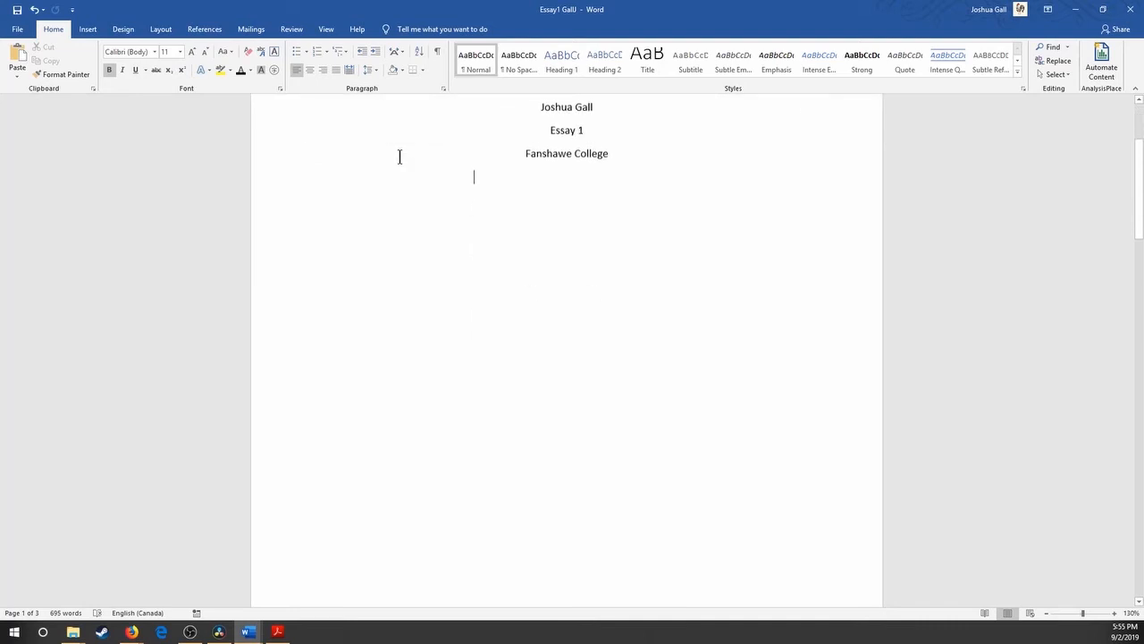
scroll(402, 156, down, 3)
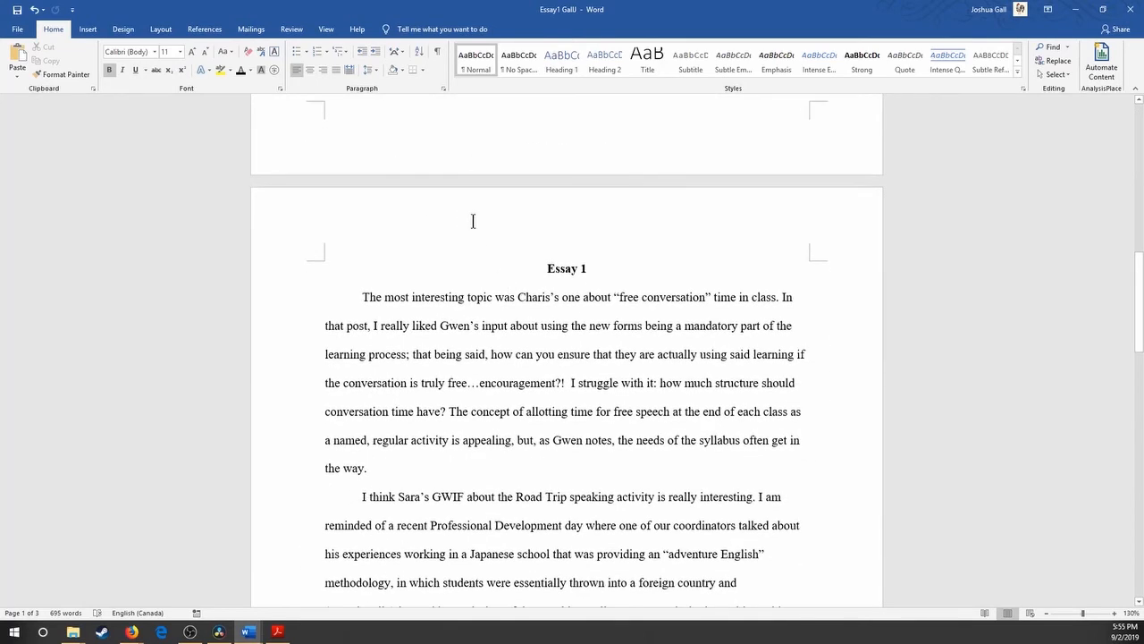
scroll(465, 220, up, 10)
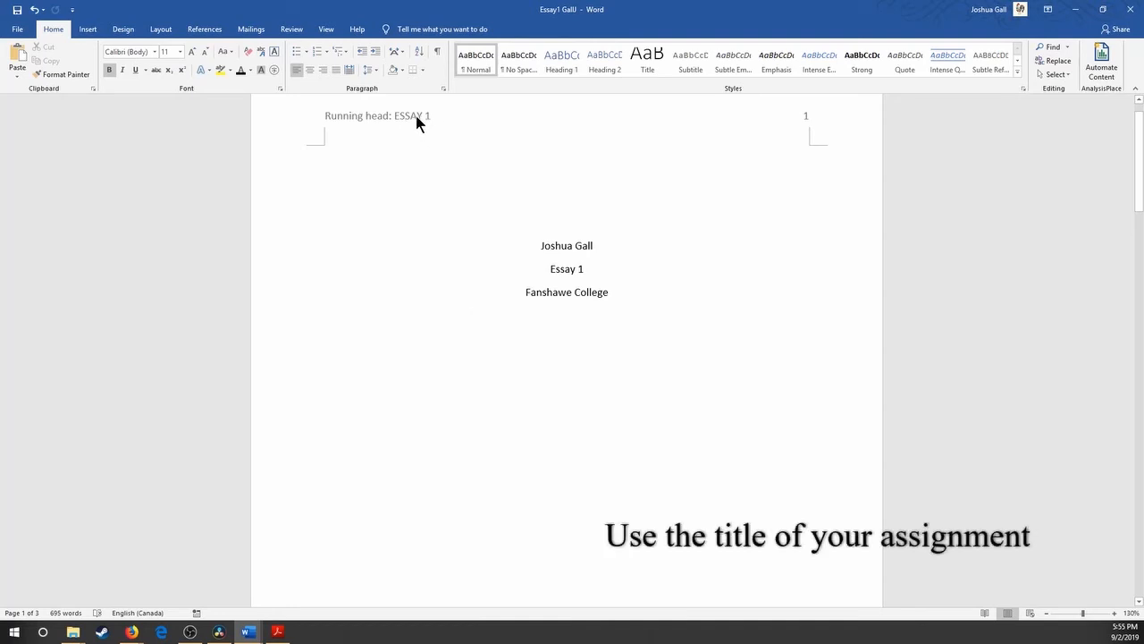
scroll(408, 174, down, 10)
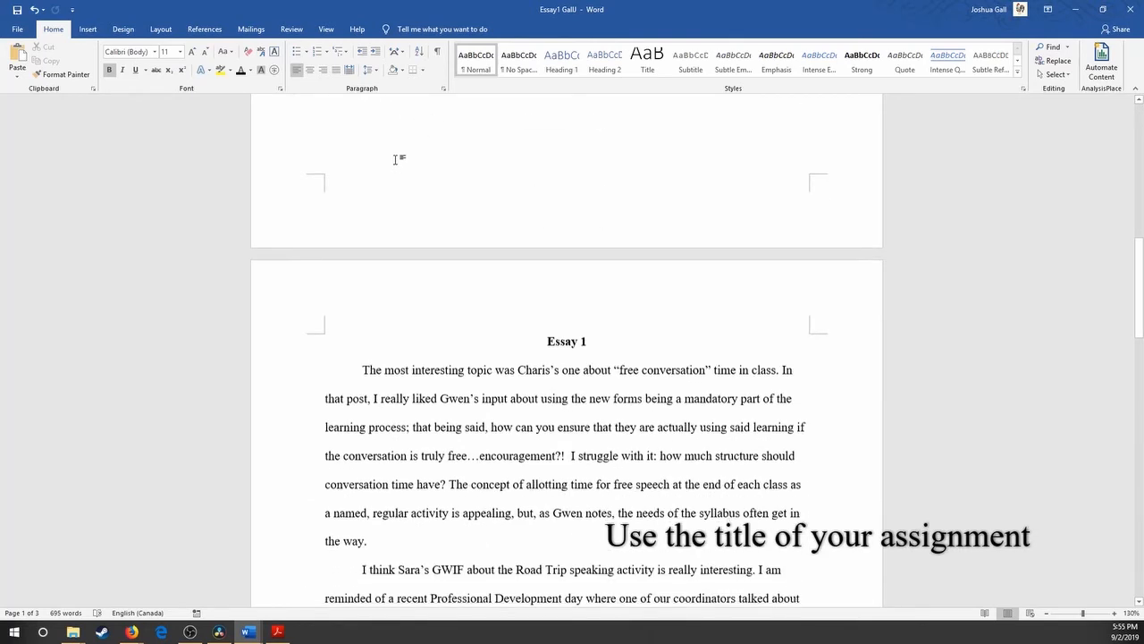
double_click(343, 146)
click(77, 76)
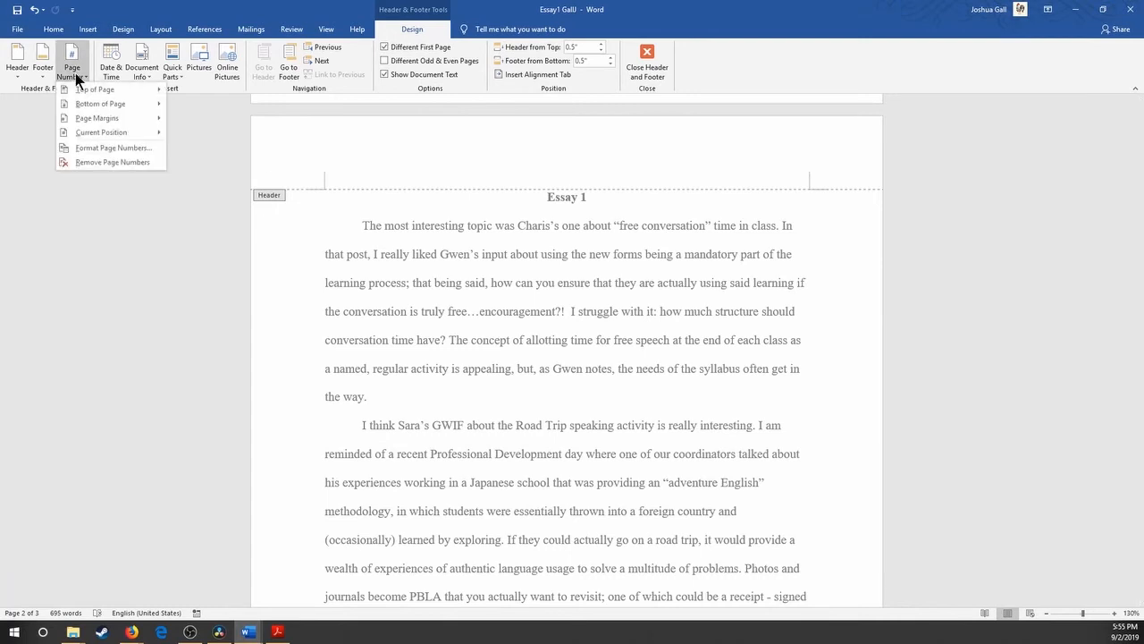
mouse_move(99, 86)
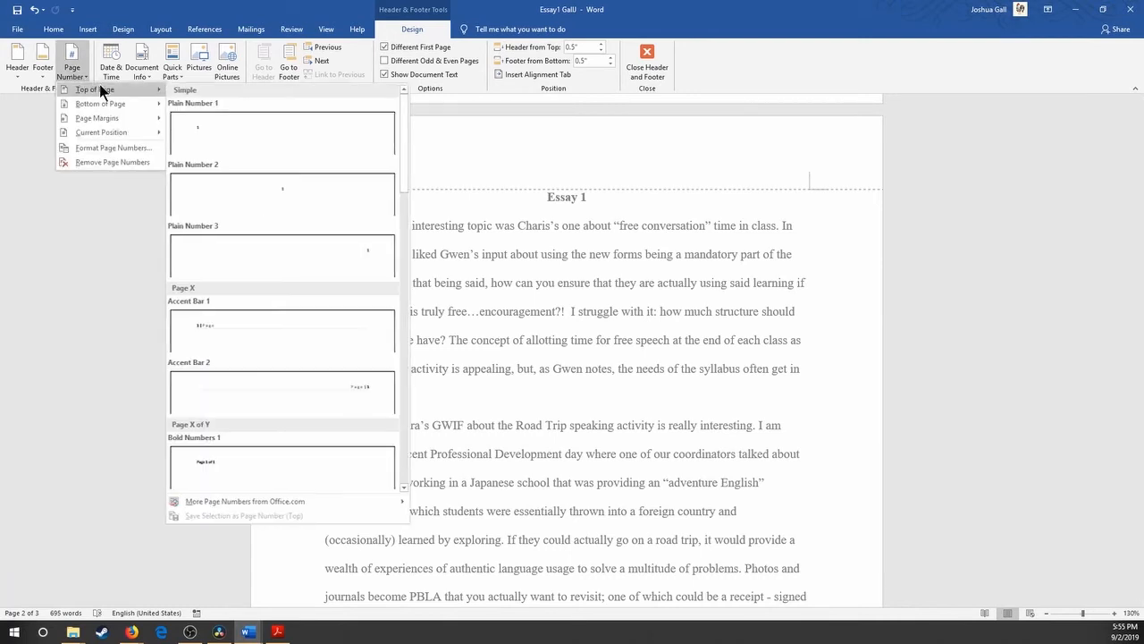
click(236, 129)
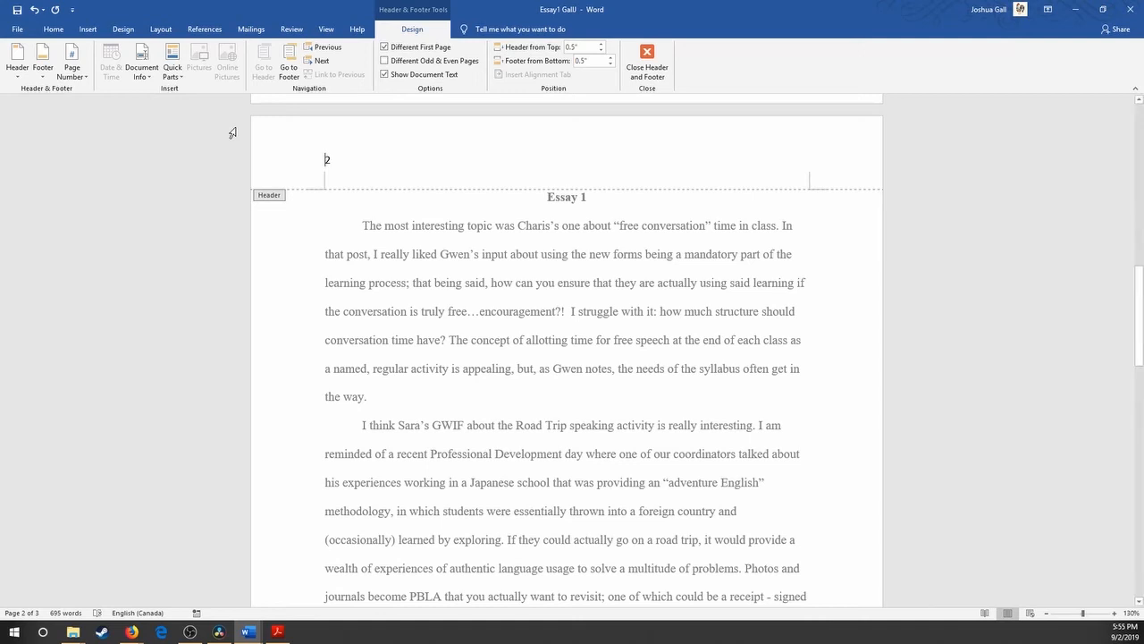
Enter "ESSAY 1" before the page number in the second page's header, align the number to the right margin and leave the header.
text(ESSAY 1)
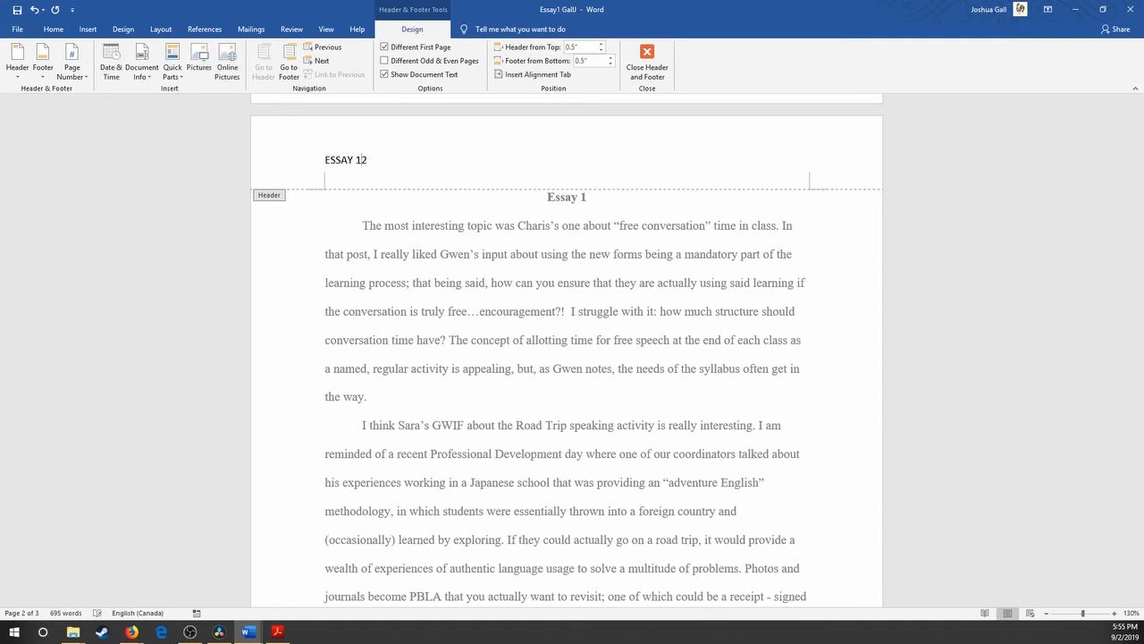
key(Tab)
key(Tab)
double_click(573, 321)
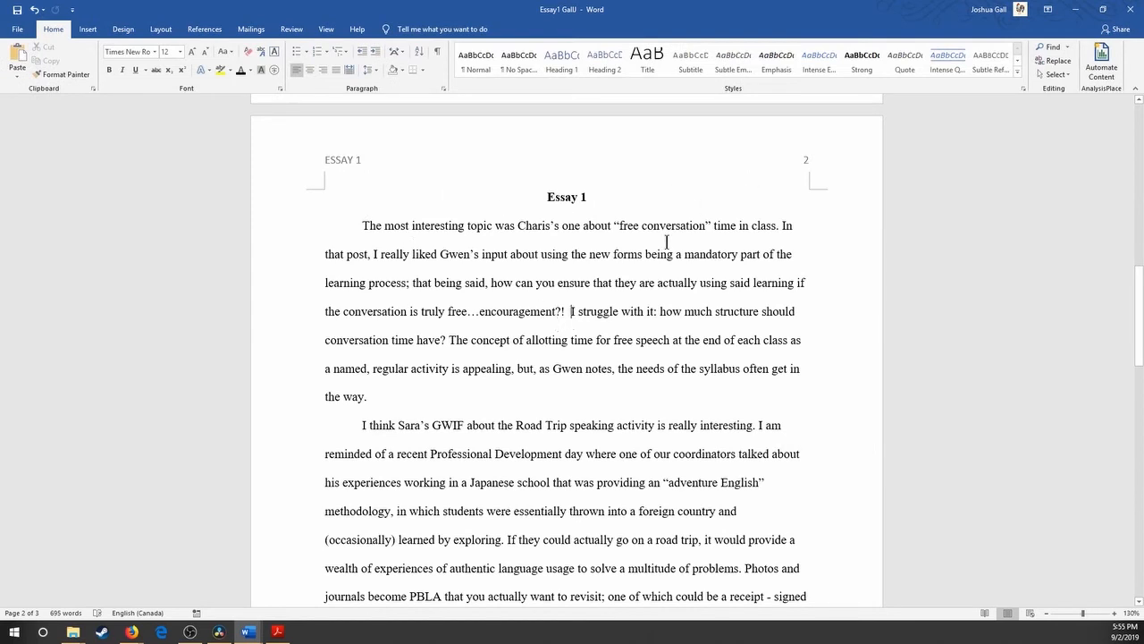
scroll(664, 237, down, 1)
scroll(646, 230, down, 15)
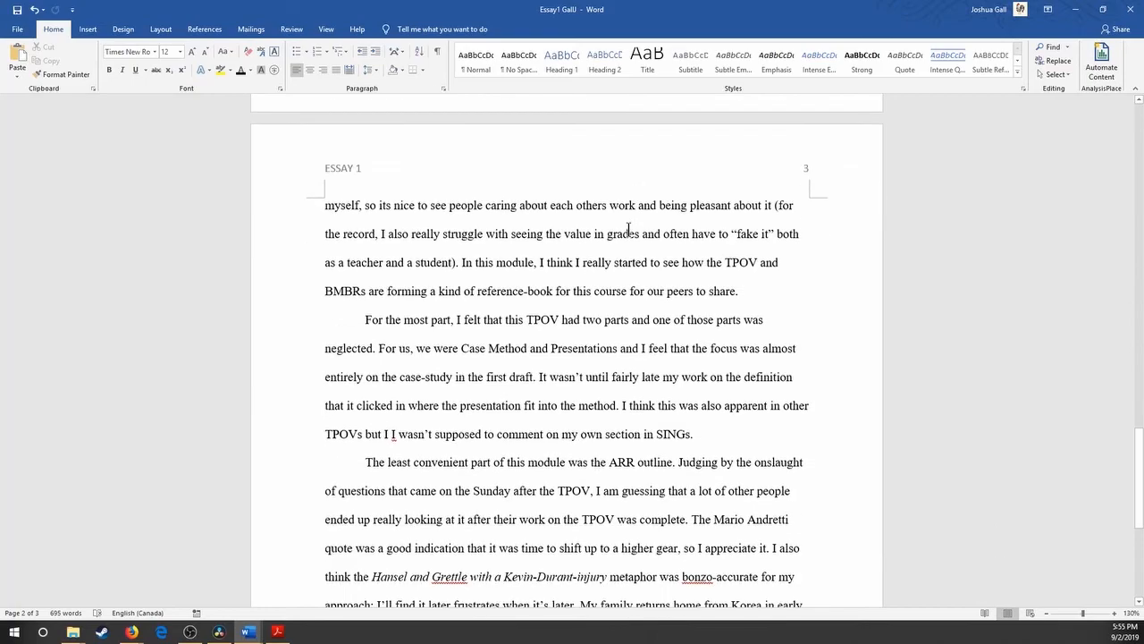